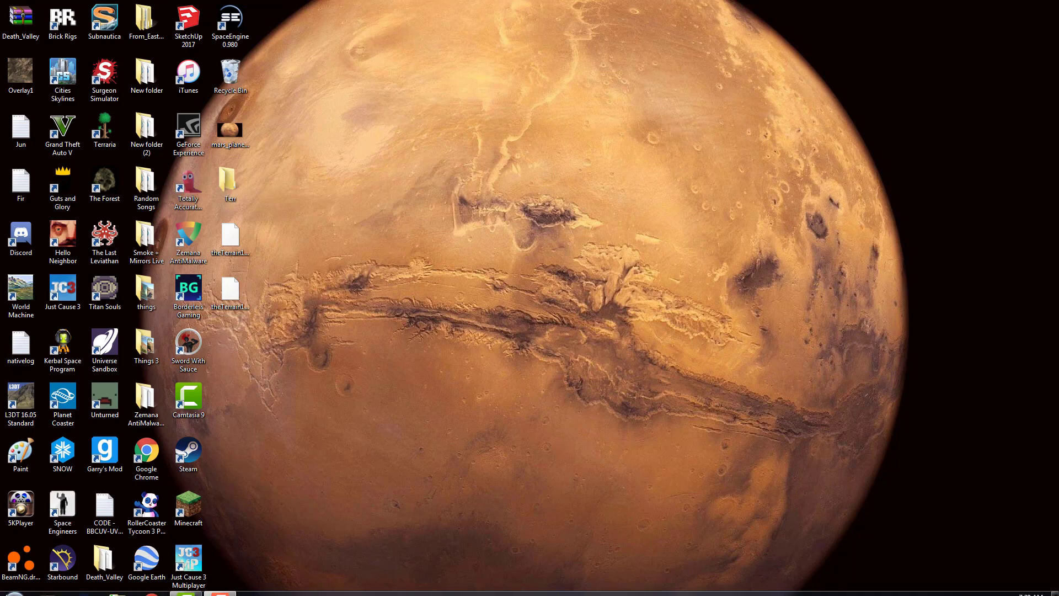
- In Chrome, search Google for 'terrain texture' and switch to the Images results
left_click(152, 585)
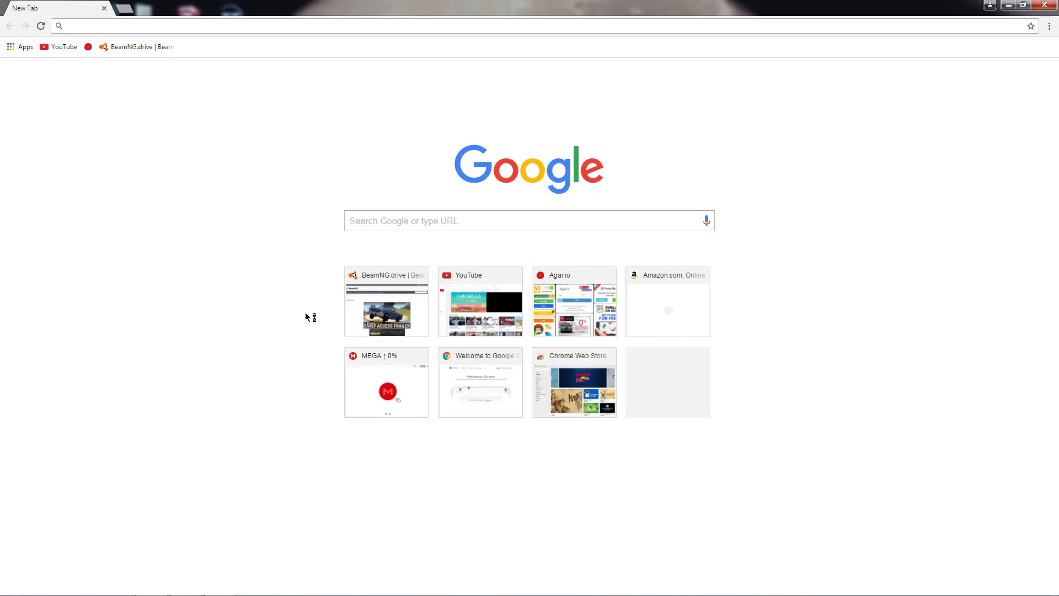
type("terrain texc")
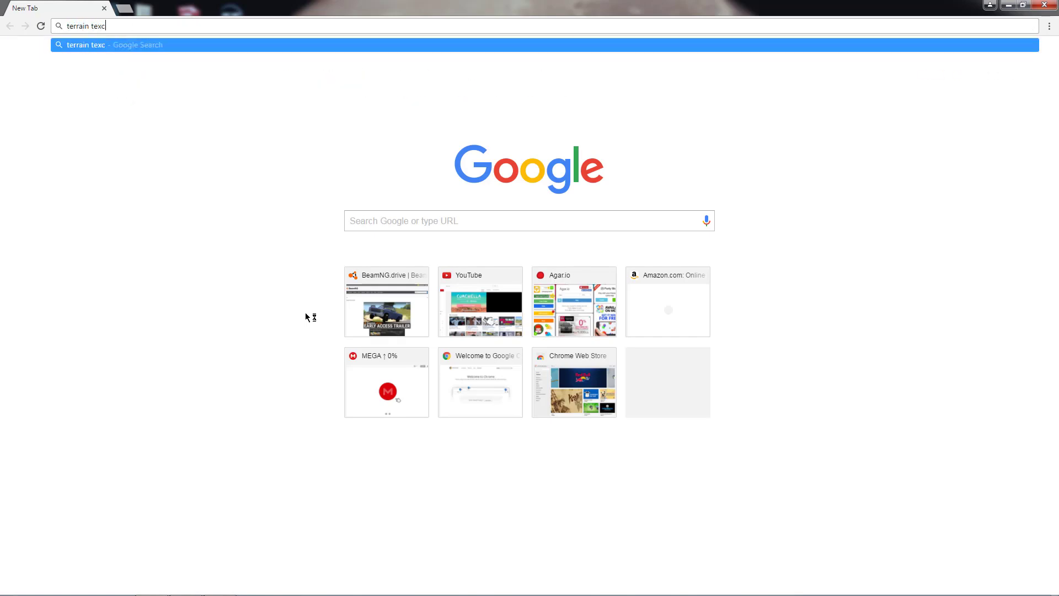
key("BackSpace")
type("ture")
key("Return")
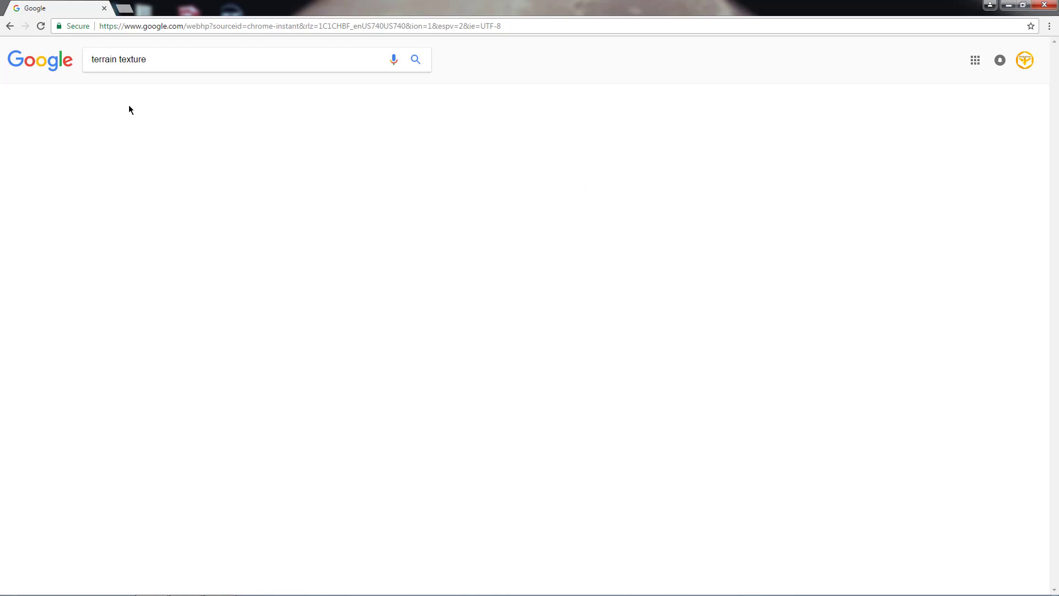
left_click(131, 95)
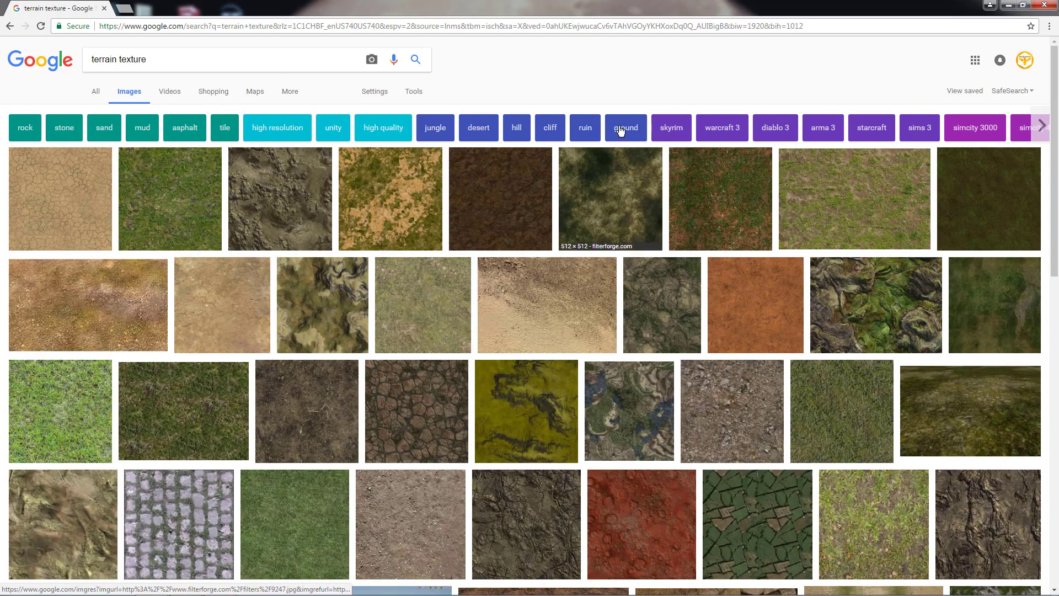
- Preview several terrain thumbnails and open the plain dirt texture at full size
left_click(622, 221)
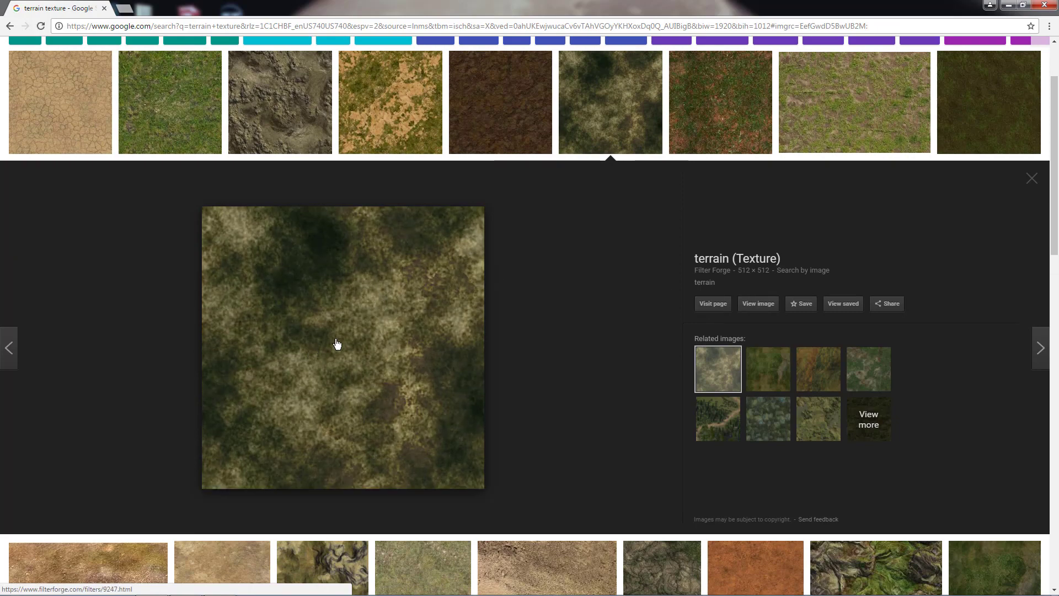
left_click(425, 81)
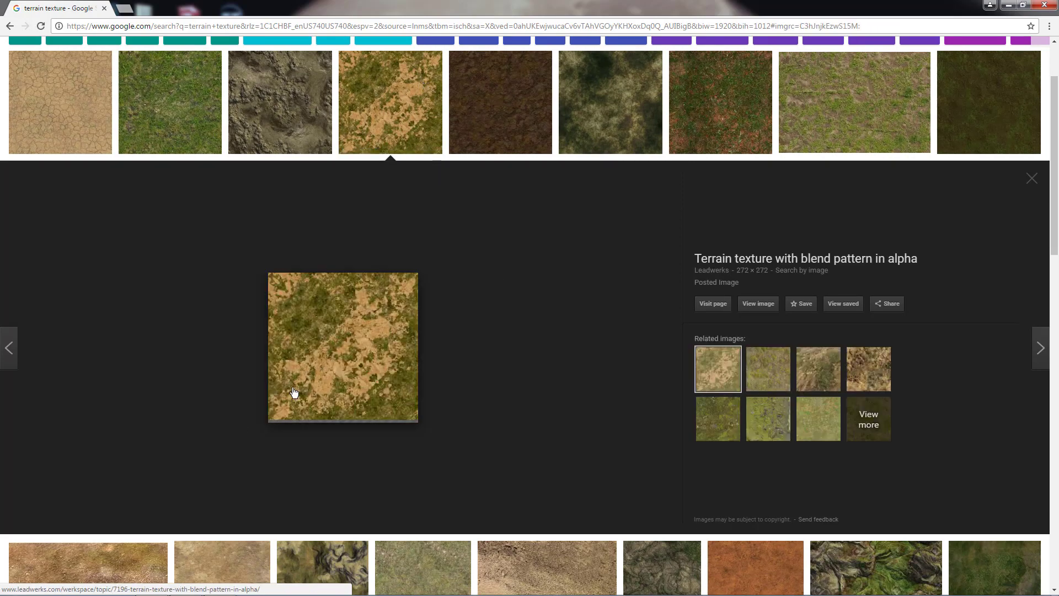
scroll(283, 393, "down", 4)
left_click(269, 397)
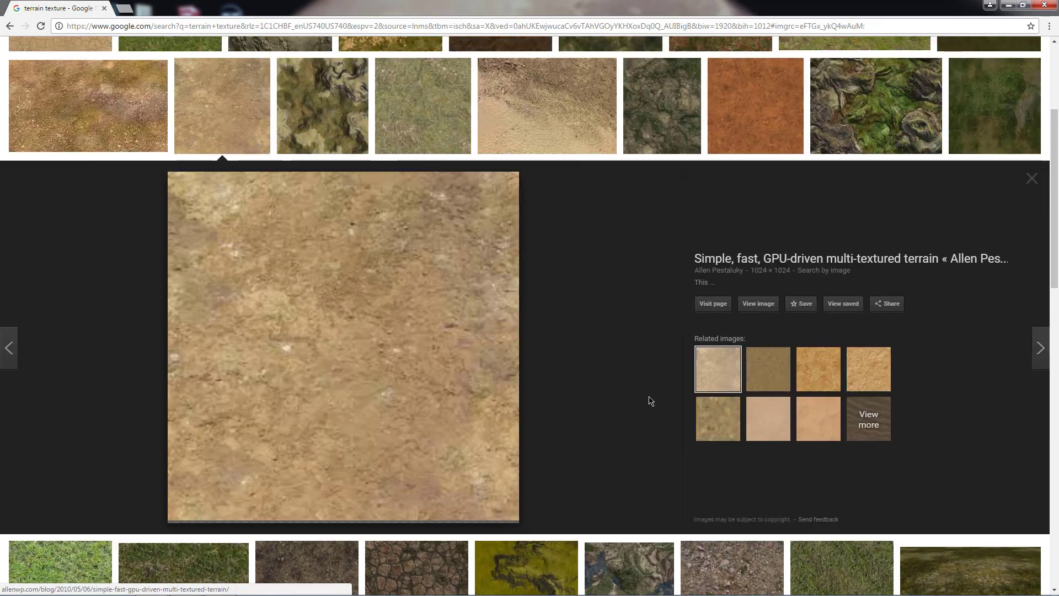
left_click(757, 304)
- Save the dirt image as ToyFactory_Multi-texturing_dirt.jpg on the Desktop and close Chrome
right_click(324, 194)
left_click(349, 217)
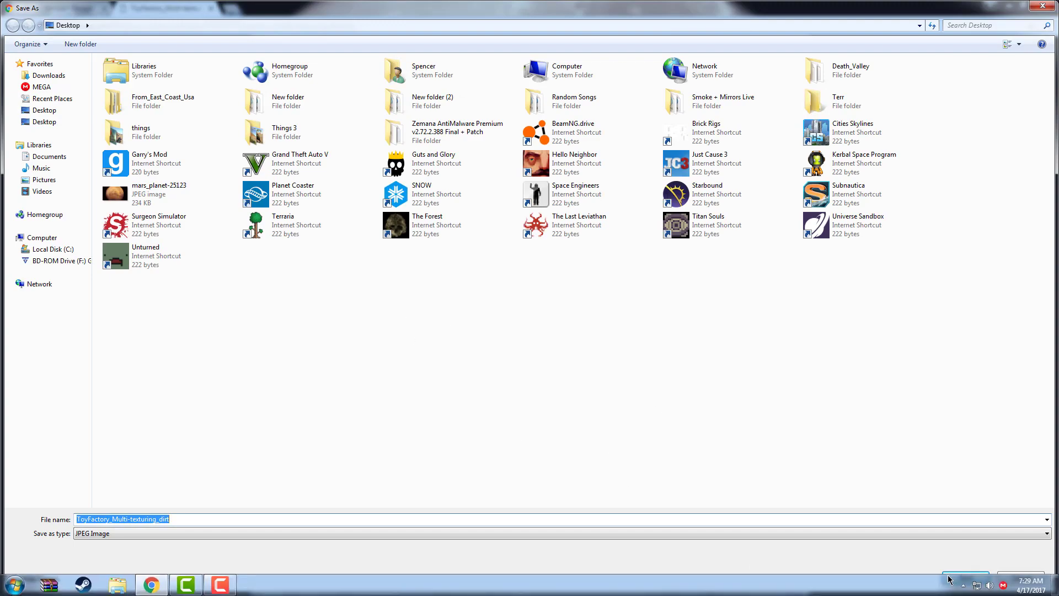
left_click(951, 577)
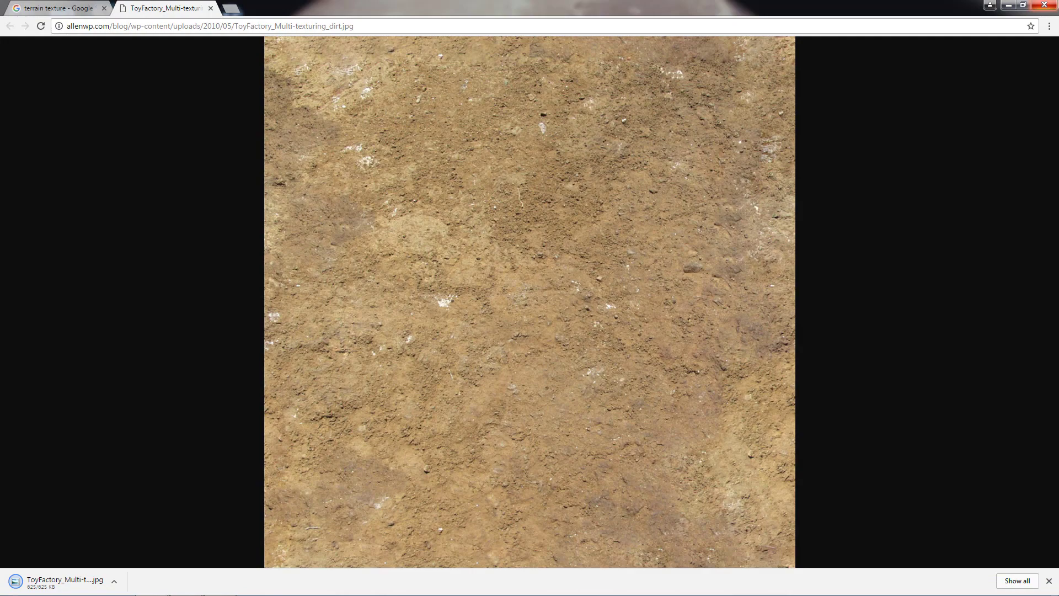
left_click(1044, 5)
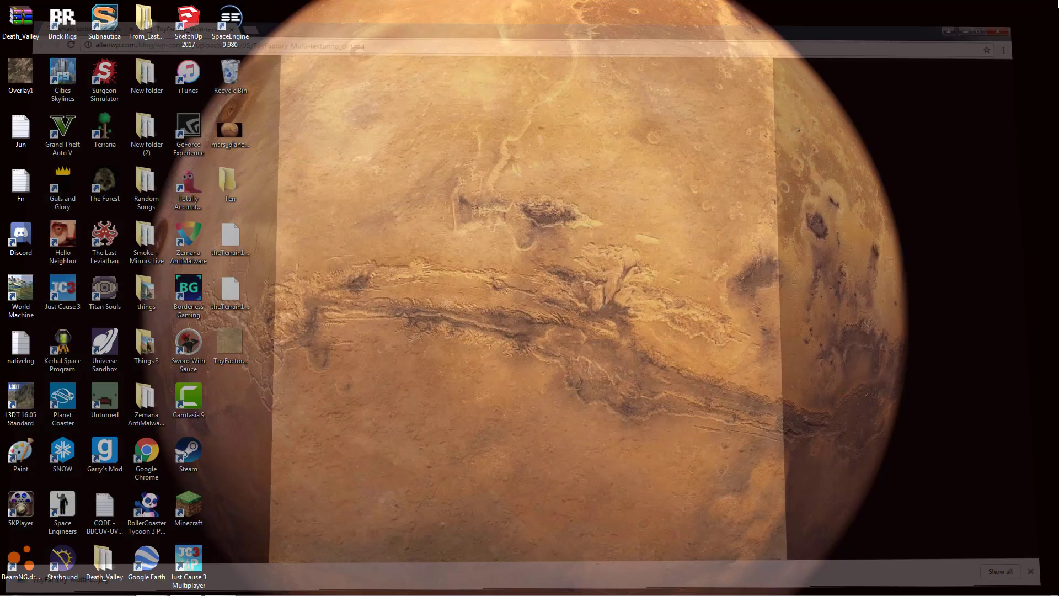
- Move the dirt image aside and create a new folder on the desktop
left_click_drag(231, 350, 590, 364)
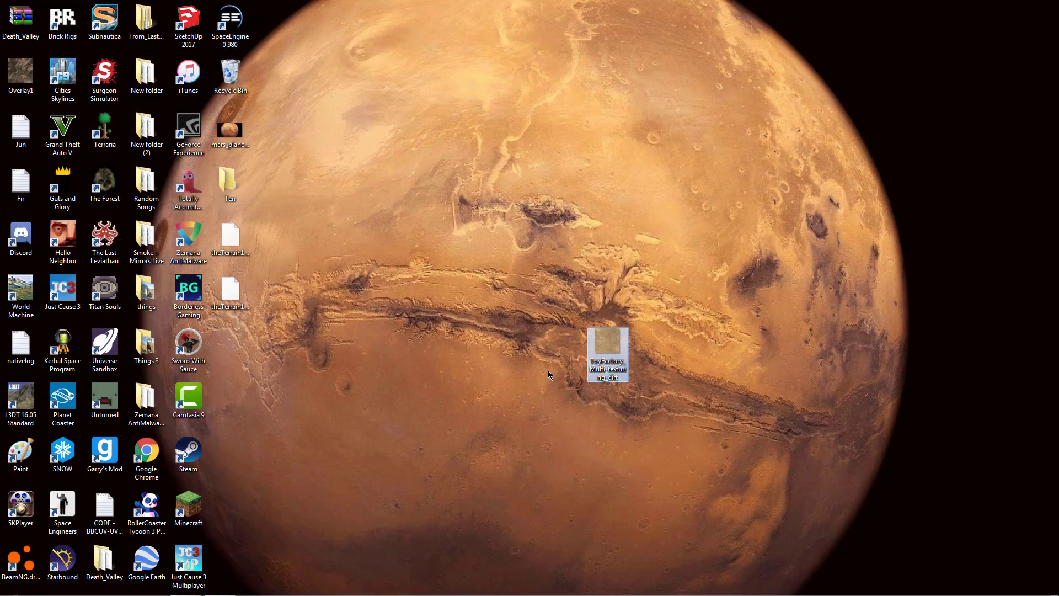
left_click(427, 283)
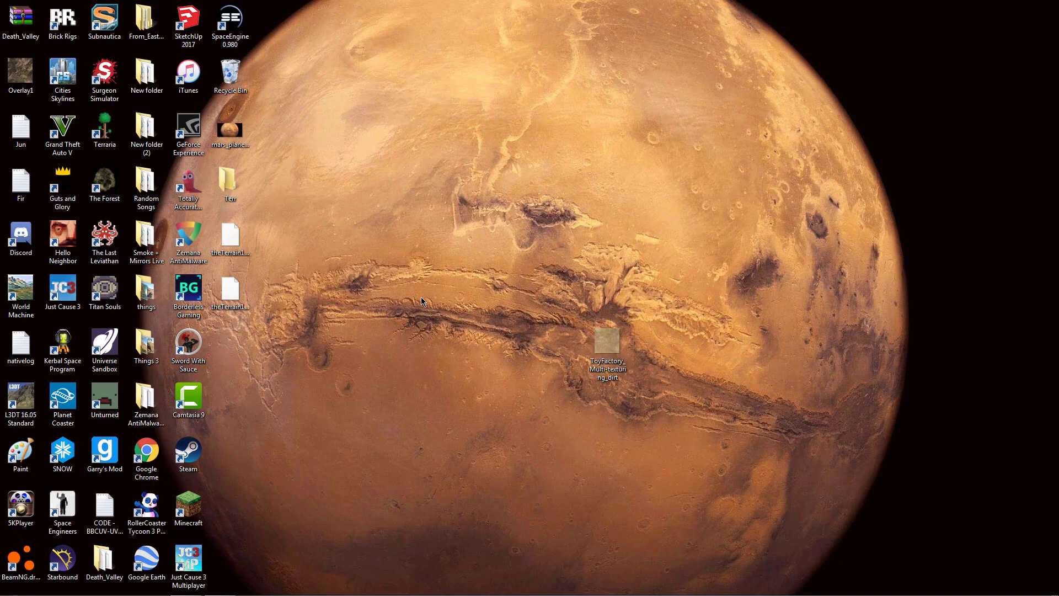
right_click(419, 276)
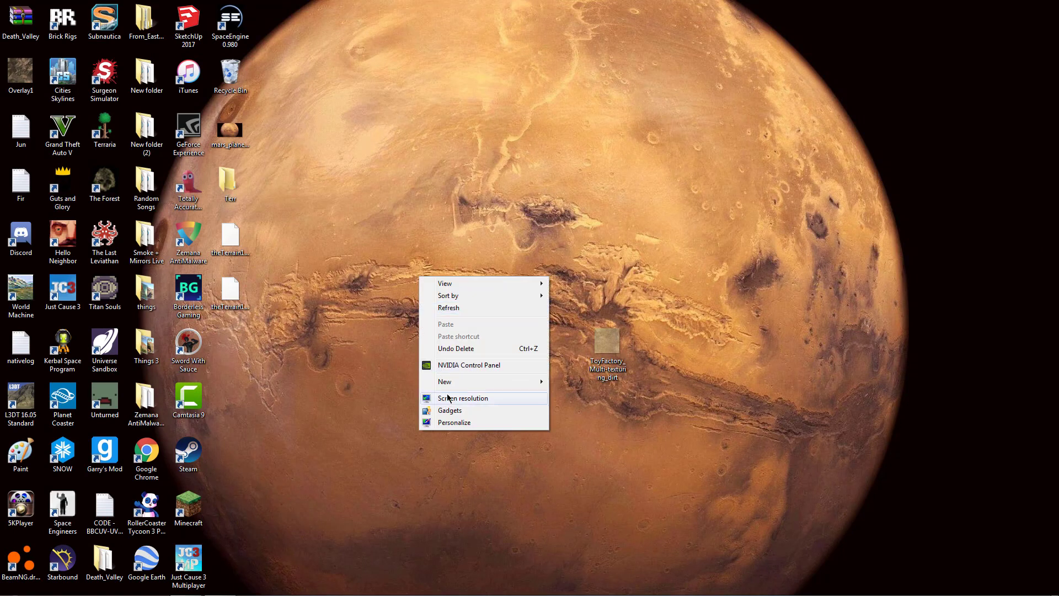
mouse_move(455, 381)
left_click(580, 386)
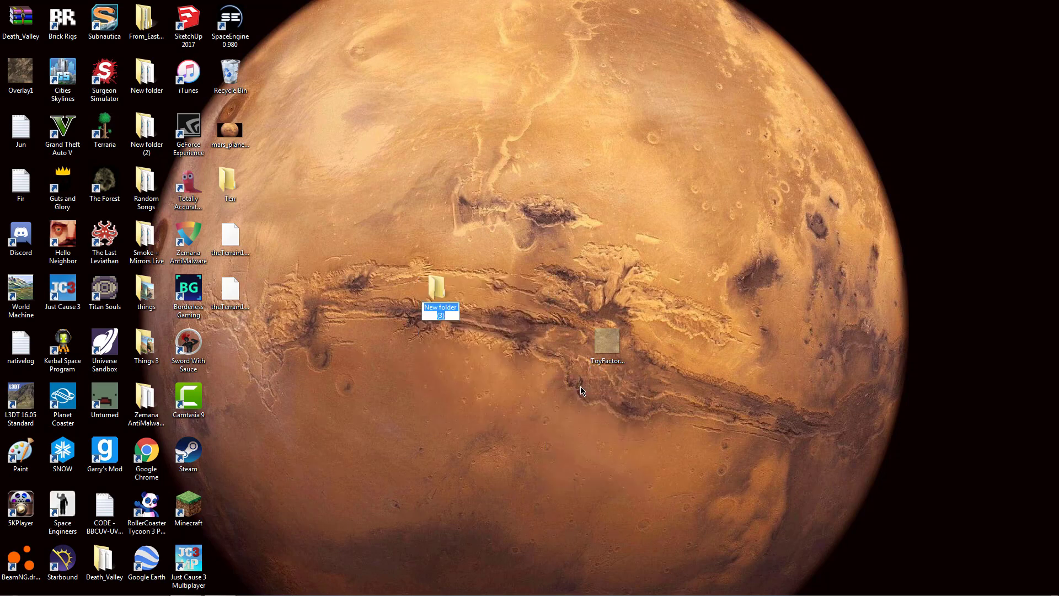
- Name the folder TerrainTexture, move the dirt image into it, and open it
type("Terrain T")
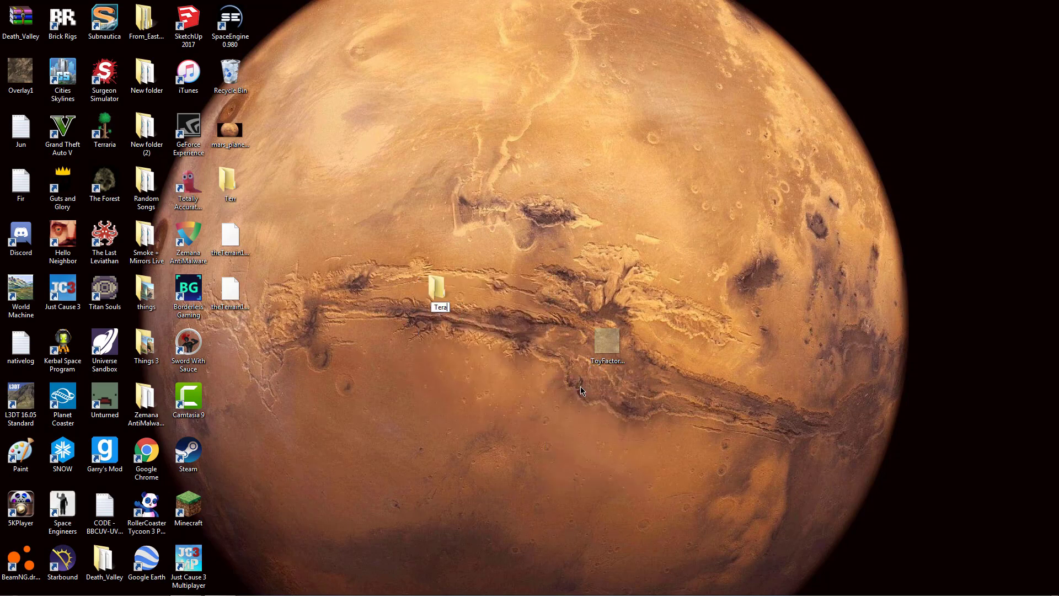
key("BackSpace")
key("BackSpace")
type("Texut")
key("BackSpace")
key("BackSpace")
type("tru")
key("BackSpace")
key("BackSpace")
type("ure")
key("Return")
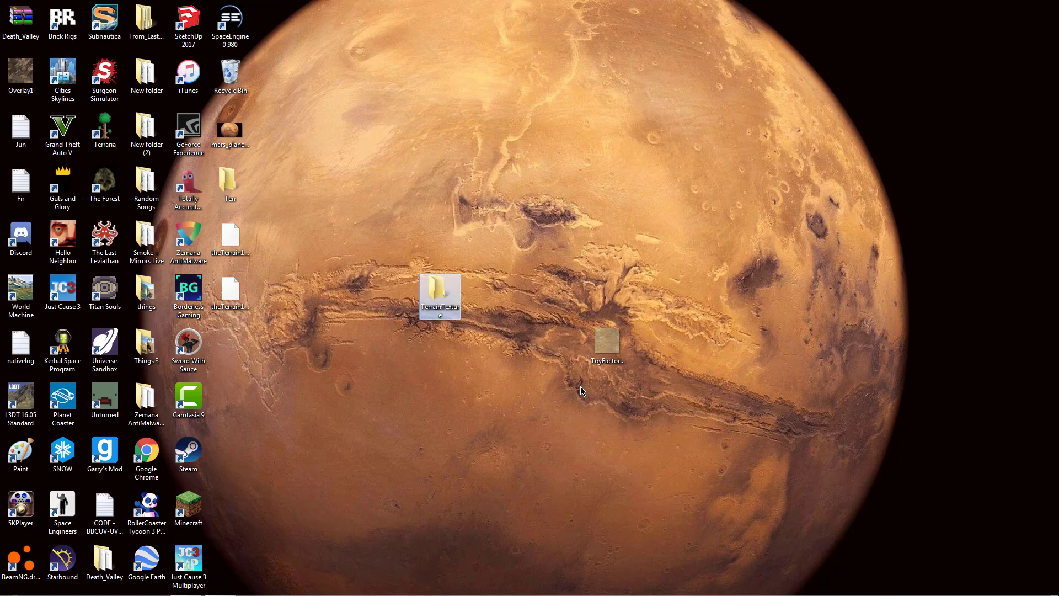
left_click_drag(607, 345, 446, 301)
double_click(444, 295)
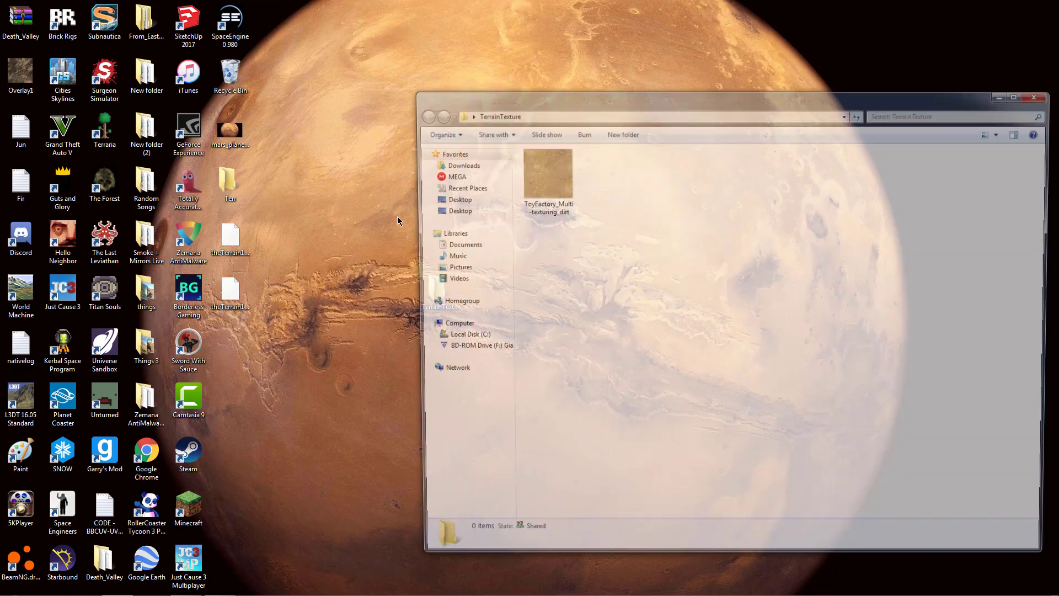
- Rename the dirt image file to TerrainTexture, fixing the 'TerrainTexure' typo
right_click(526, 191)
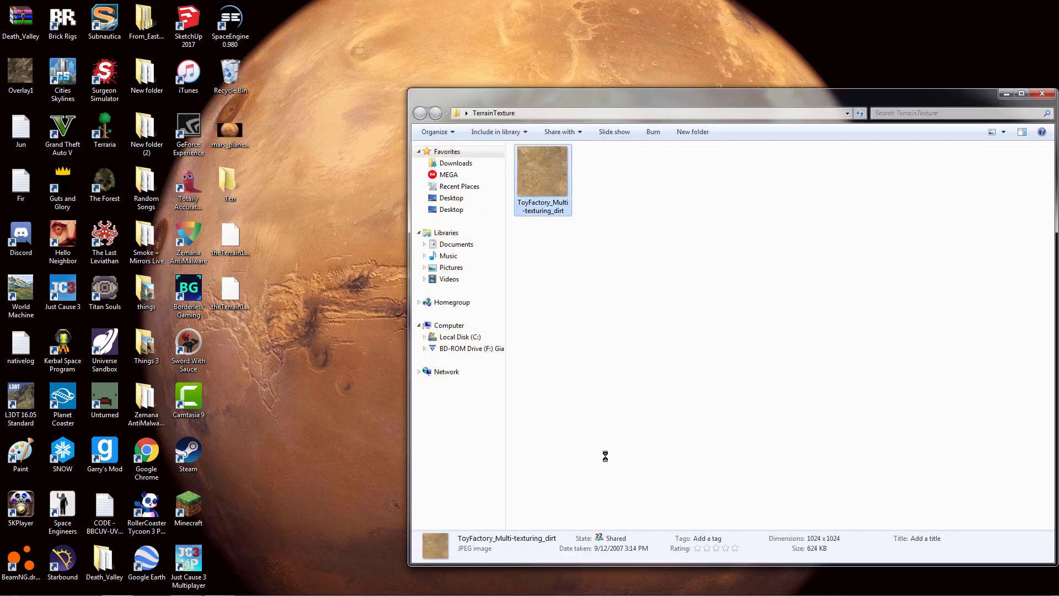
left_click(594, 523)
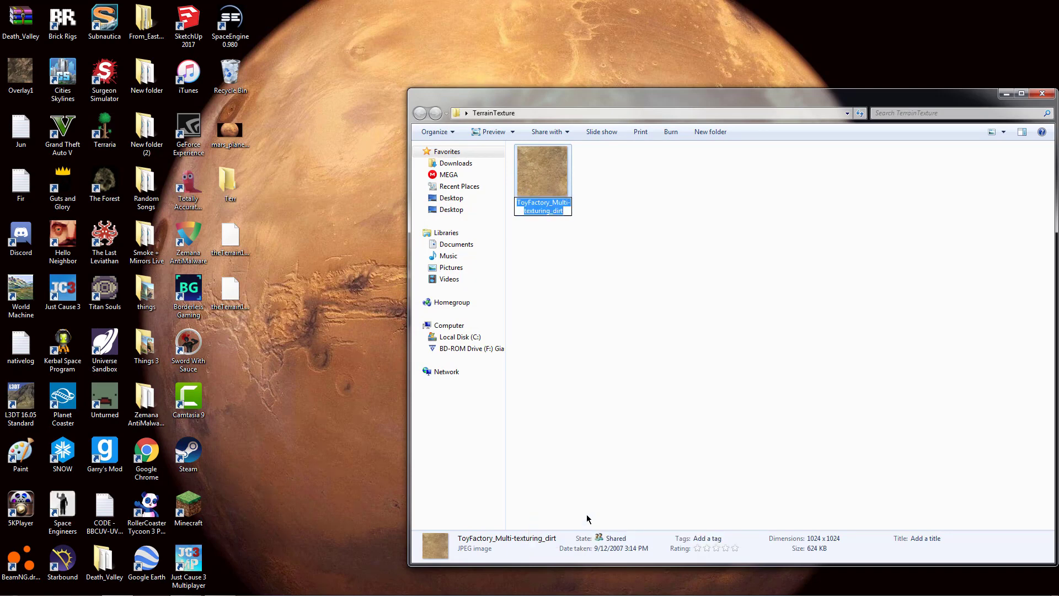
type("TerrainTexure")
key("Return")
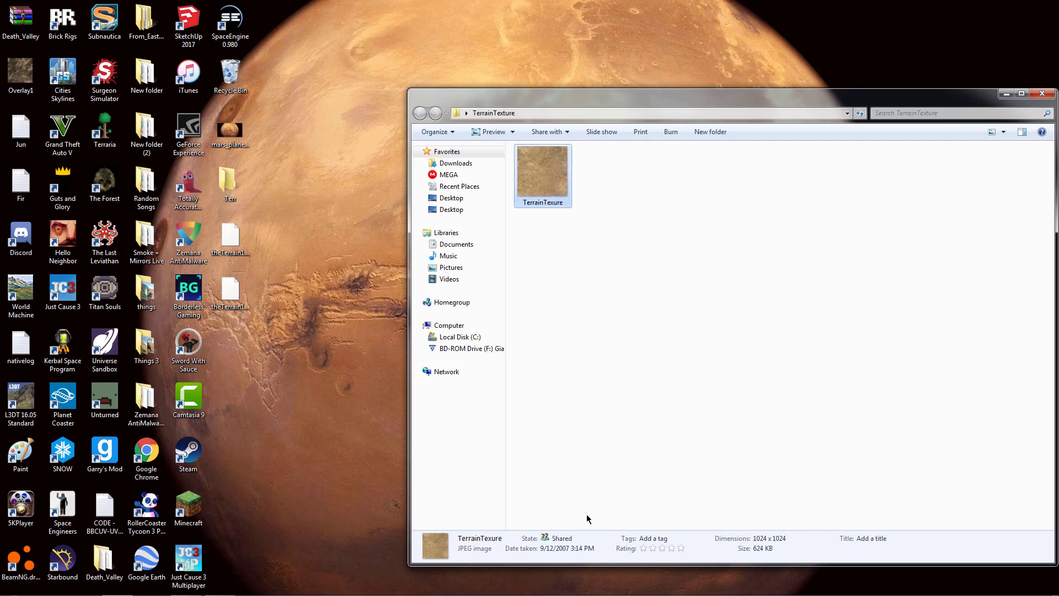
right_click(563, 194)
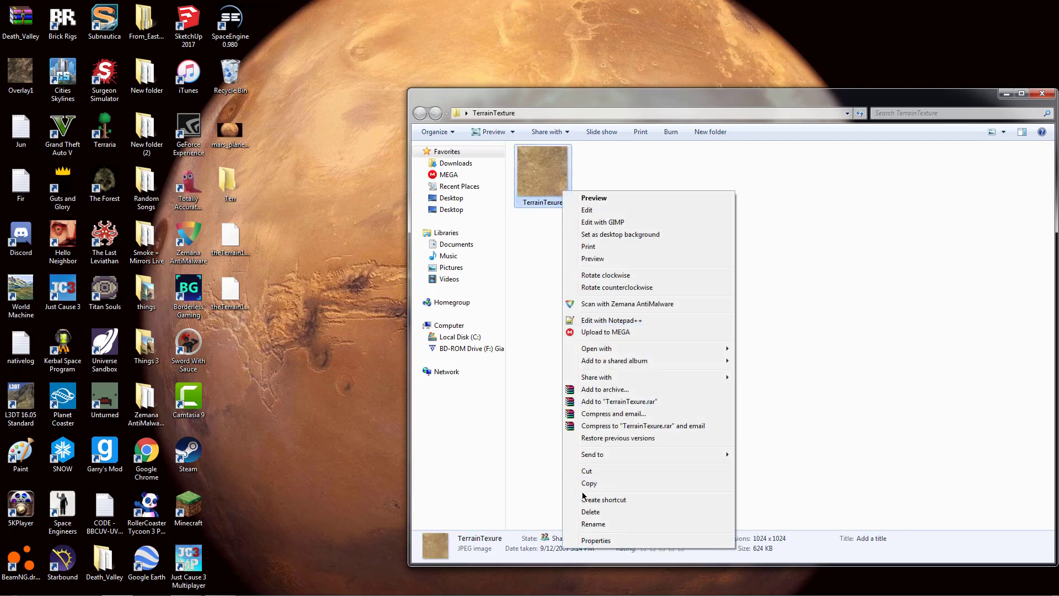
left_click(593, 523)
type("TerrainTexture")
key("ctrl+a")
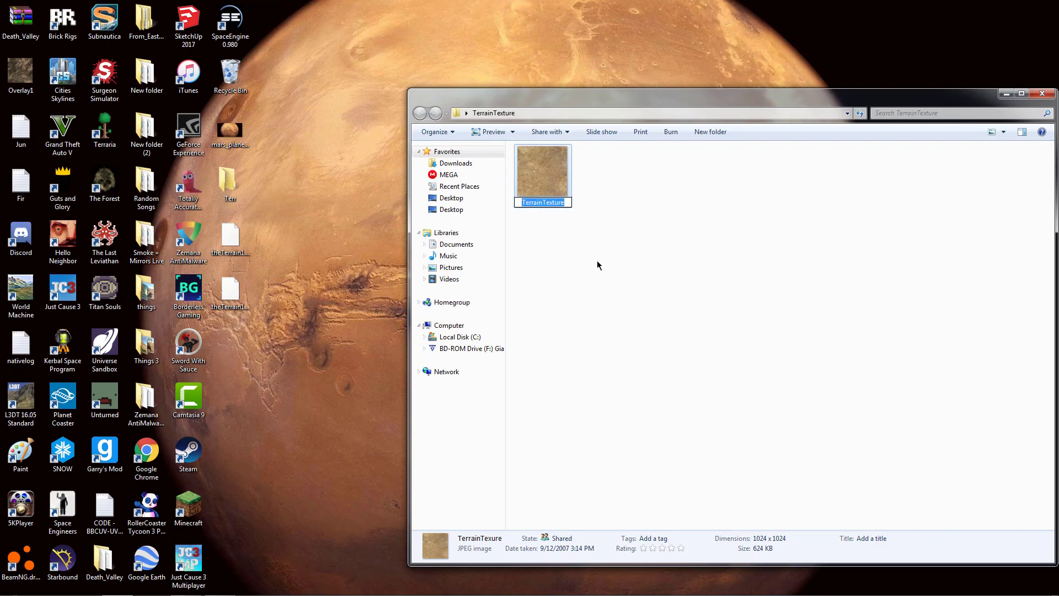
left_click(580, 183)
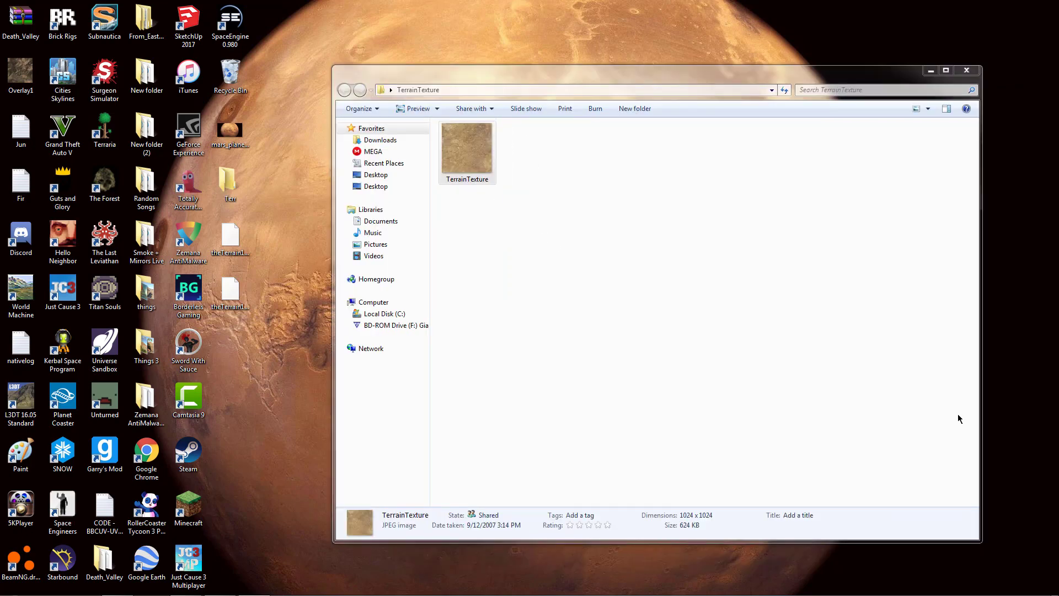
- Open TerrainTexture.jpg in paint.net
right_click(451, 163)
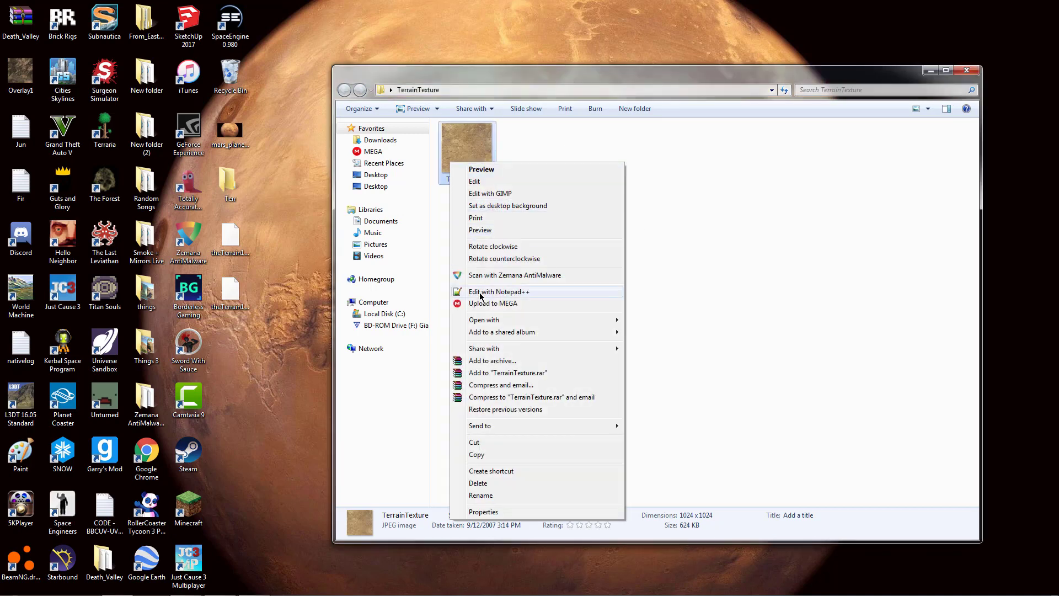
mouse_move(533, 319)
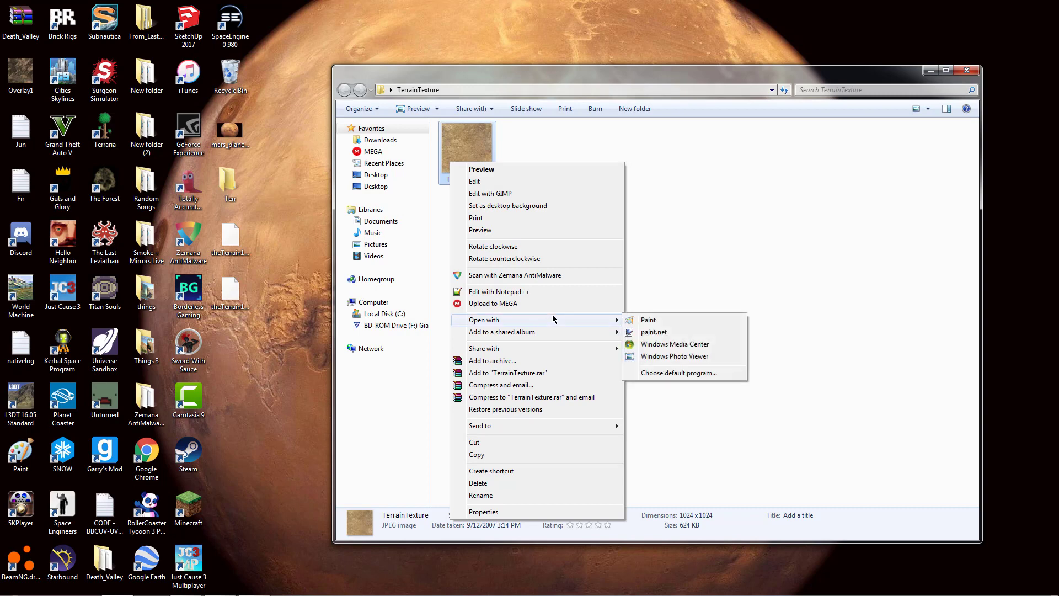
left_click(643, 335)
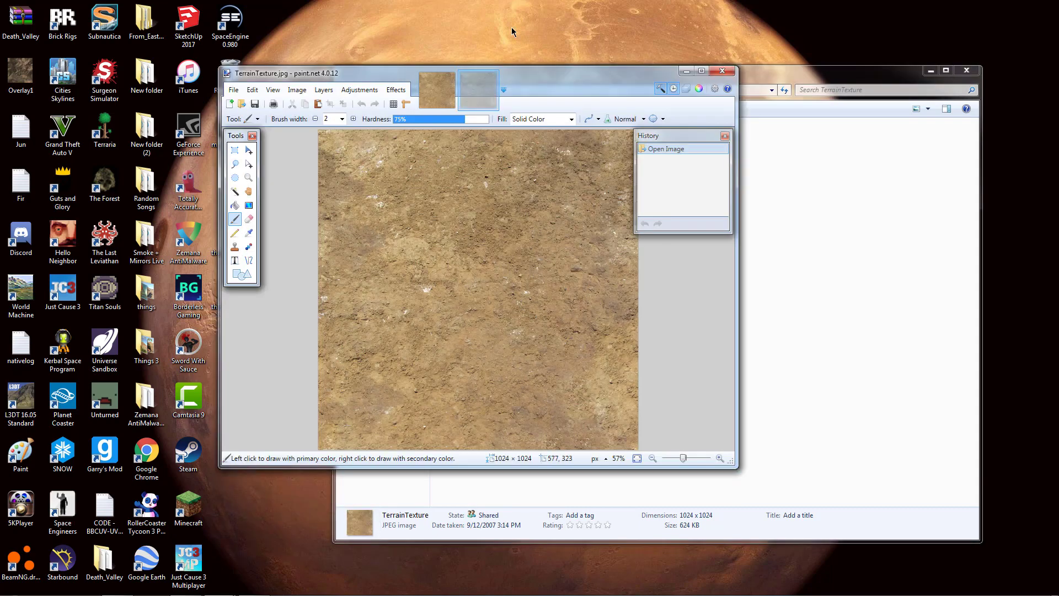
- Close the duplicate image copy and bring up Save As for TerrainTexture
left_click_drag(534, 72, 504, 84)
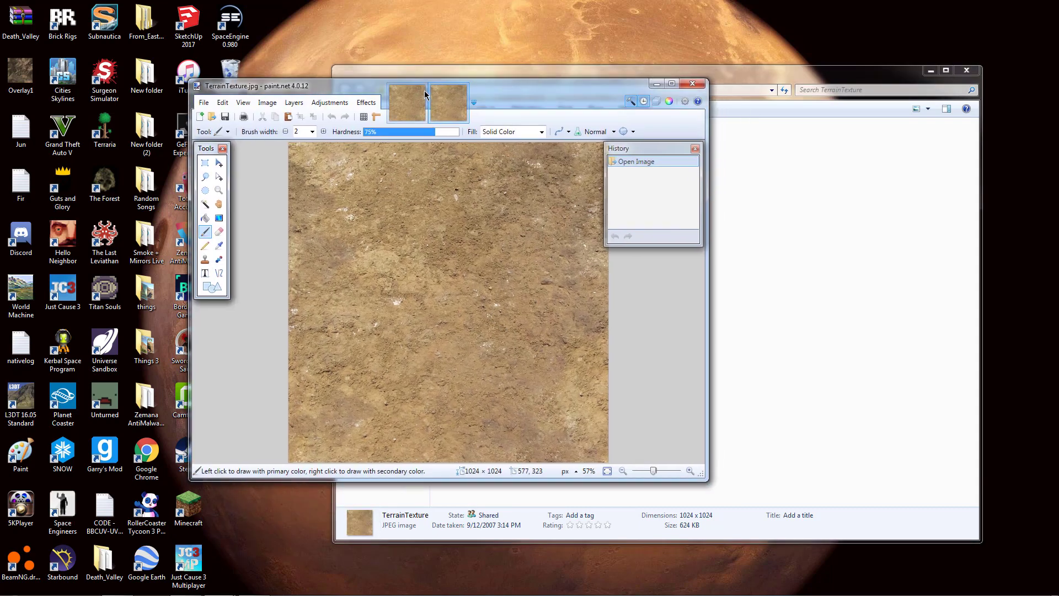
left_click(421, 90)
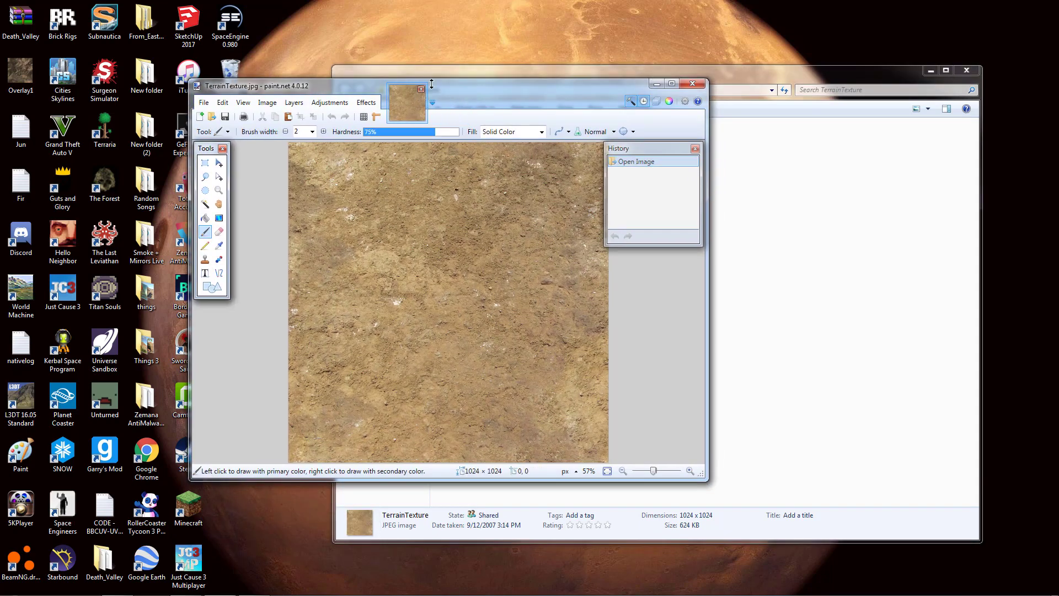
mouse_move(454, 97)
left_mouse_down()
mouse_move(454, 26)
mouse_move(460, 66)
left_mouse_up()
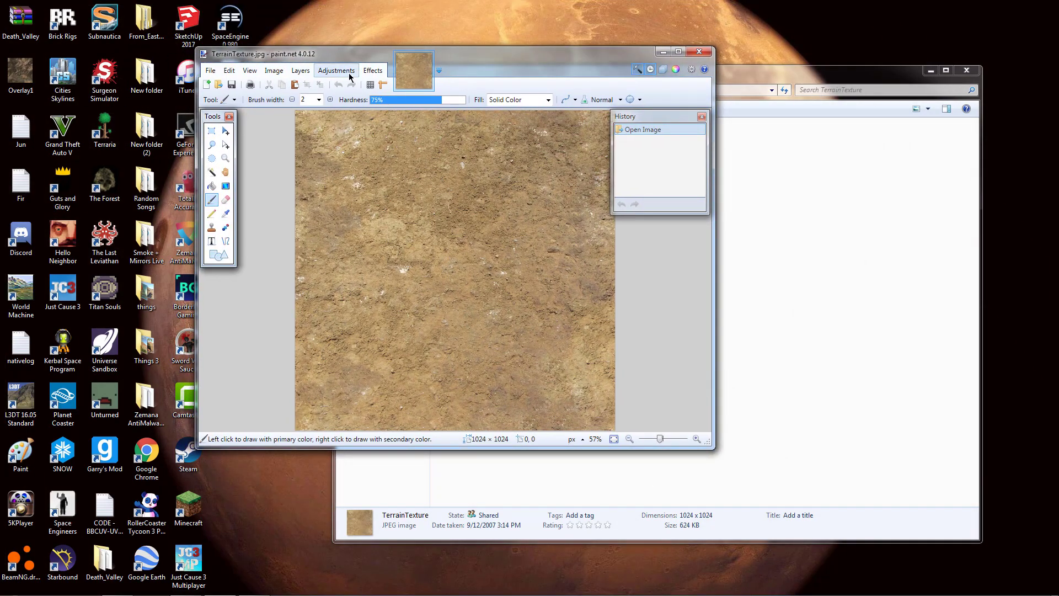
left_click(210, 70)
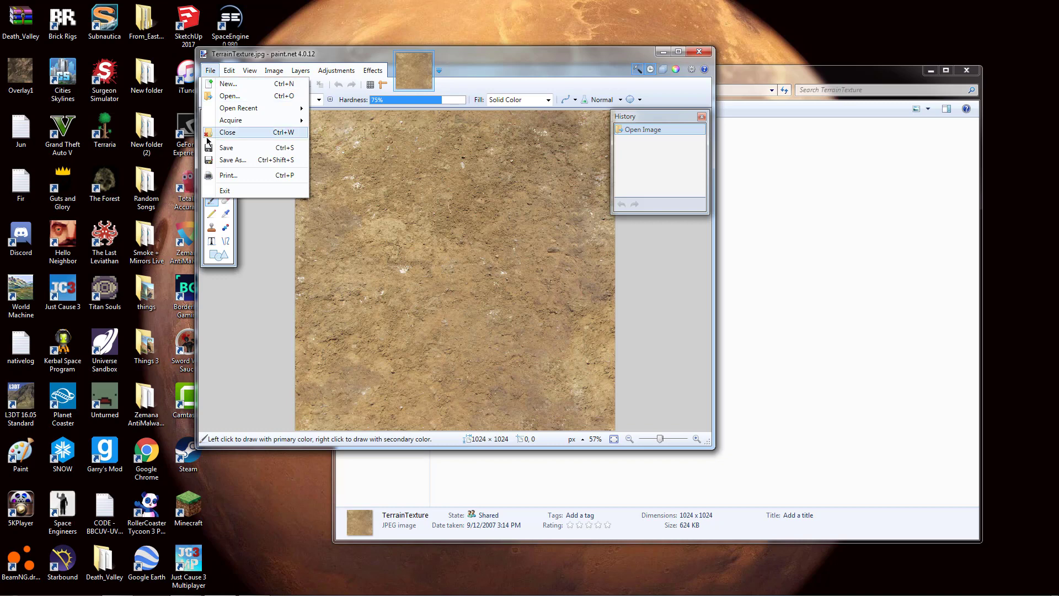
left_click(231, 160)
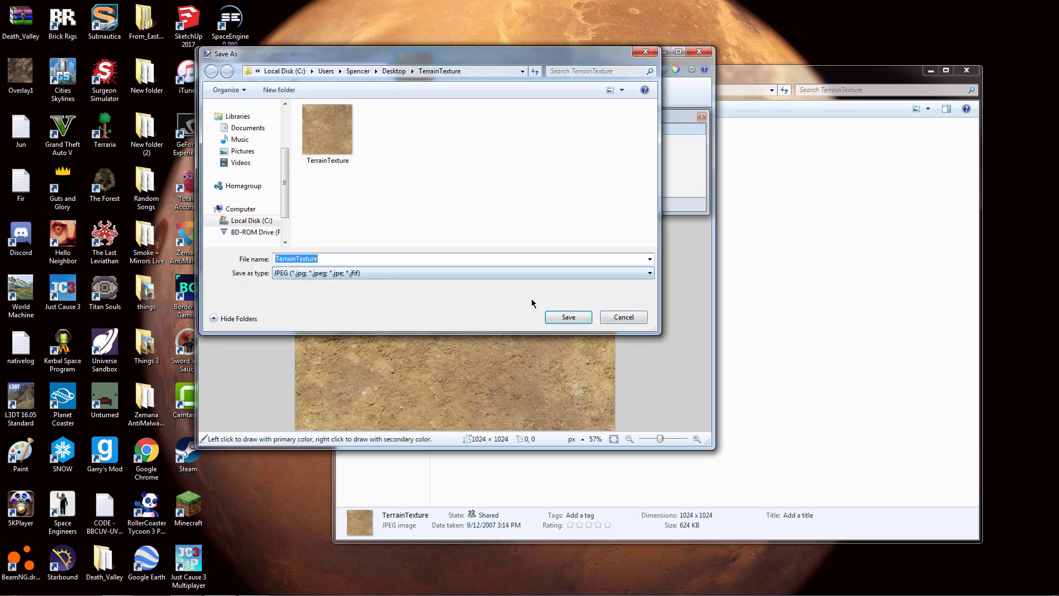
- Save the texture as TerrainTexture.dds in DirectDraw Surface format with DXT1 compression
left_click(478, 276)
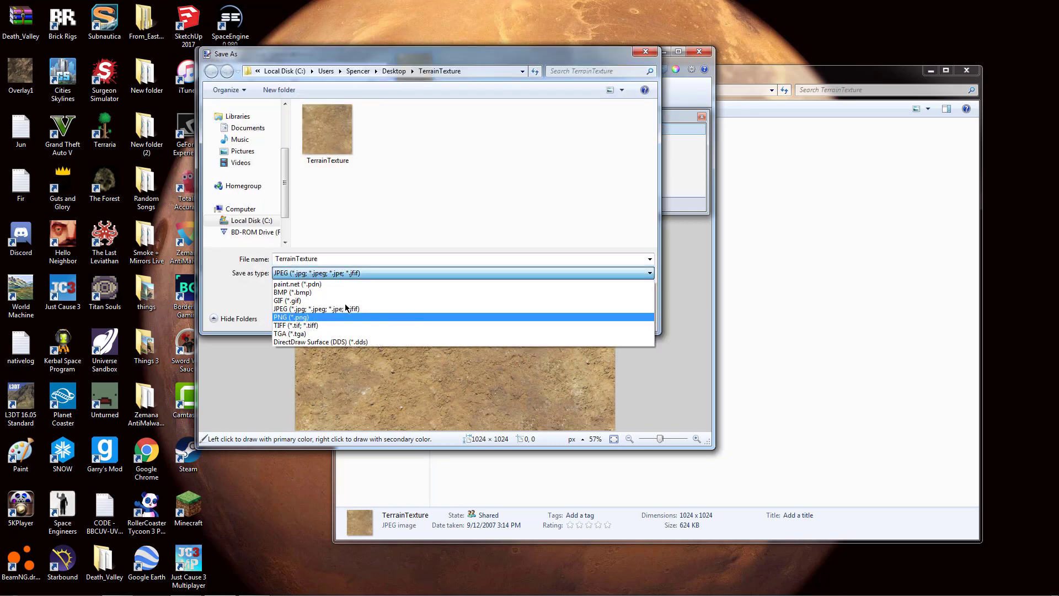
left_click(345, 340)
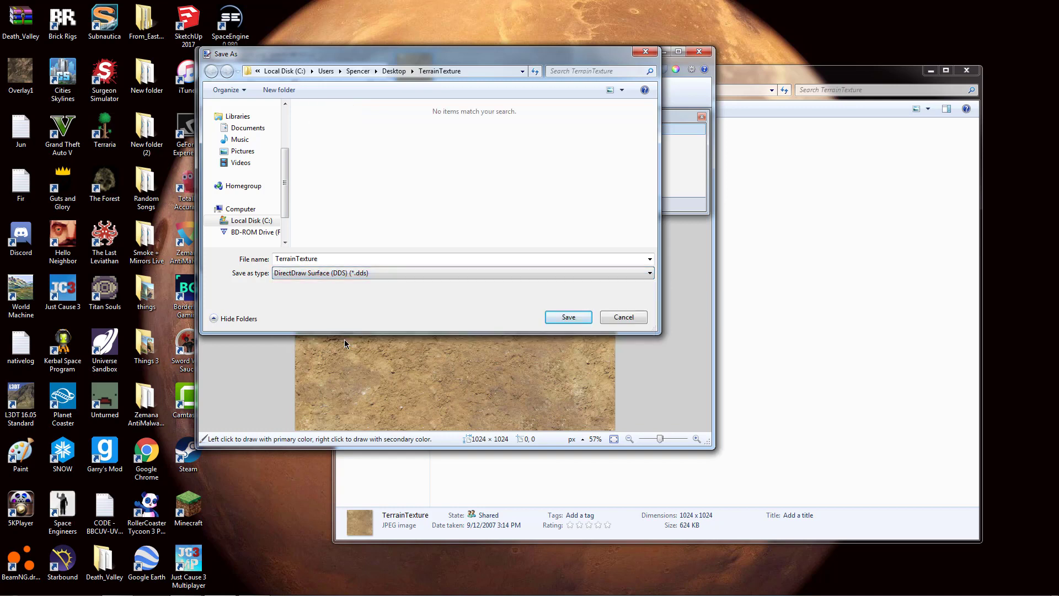
left_click(465, 261)
left_click(465, 260)
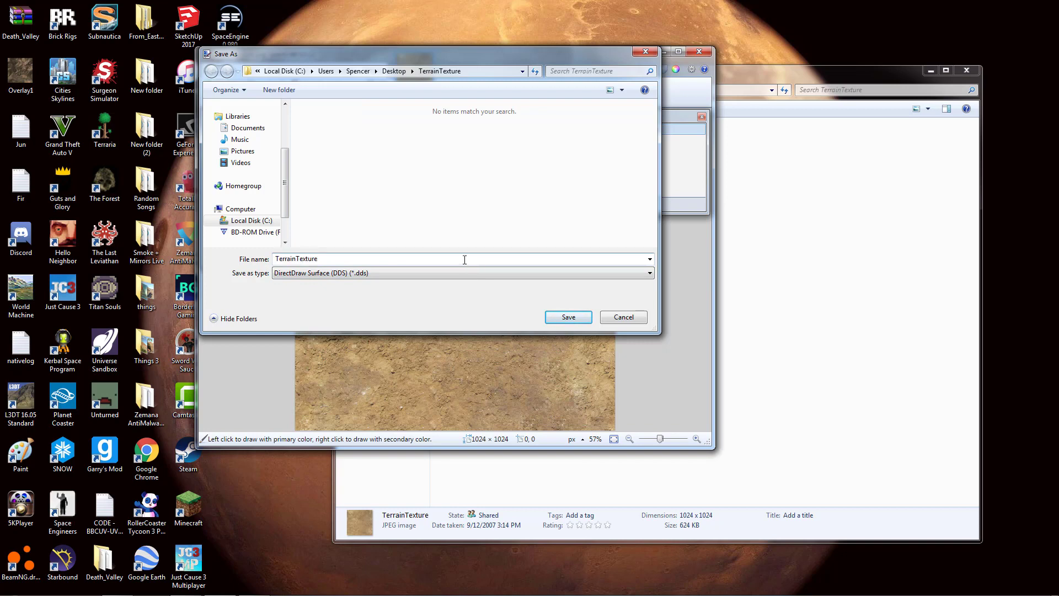
left_click(574, 316)
left_click(706, 436)
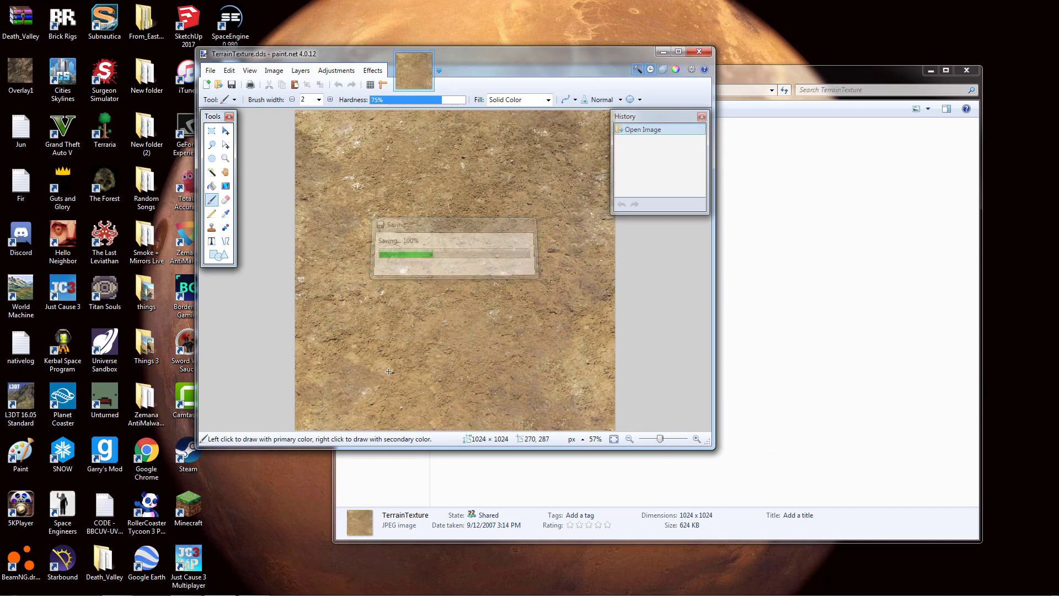
left_click(665, 50)
left_click(528, 155)
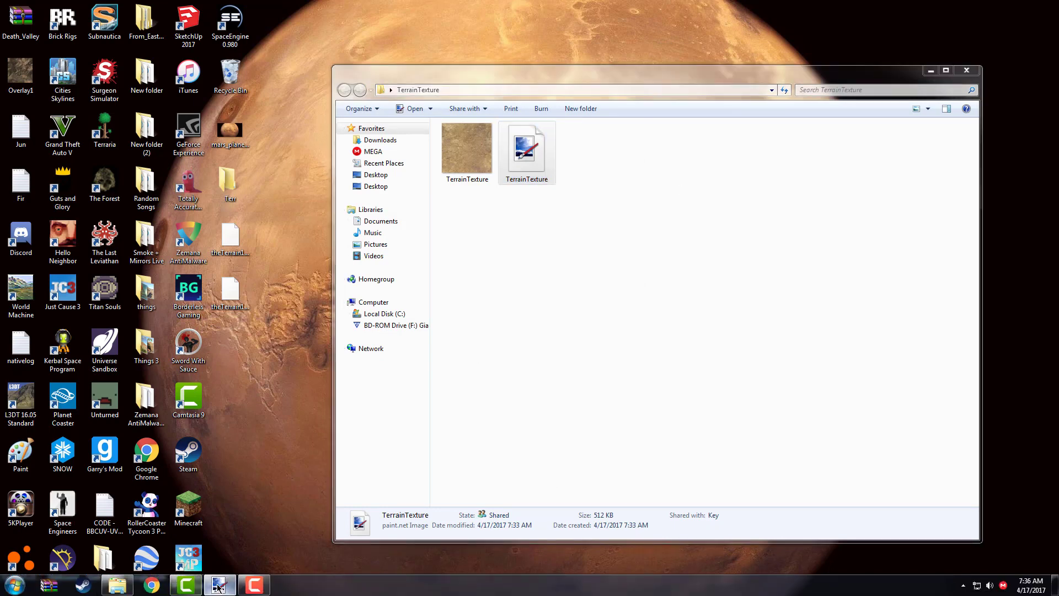
left_click(220, 585)
mouse_move(451, 58)
left_mouse_down()
mouse_move(360, 87)
mouse_move(368, 78)
left_mouse_up()
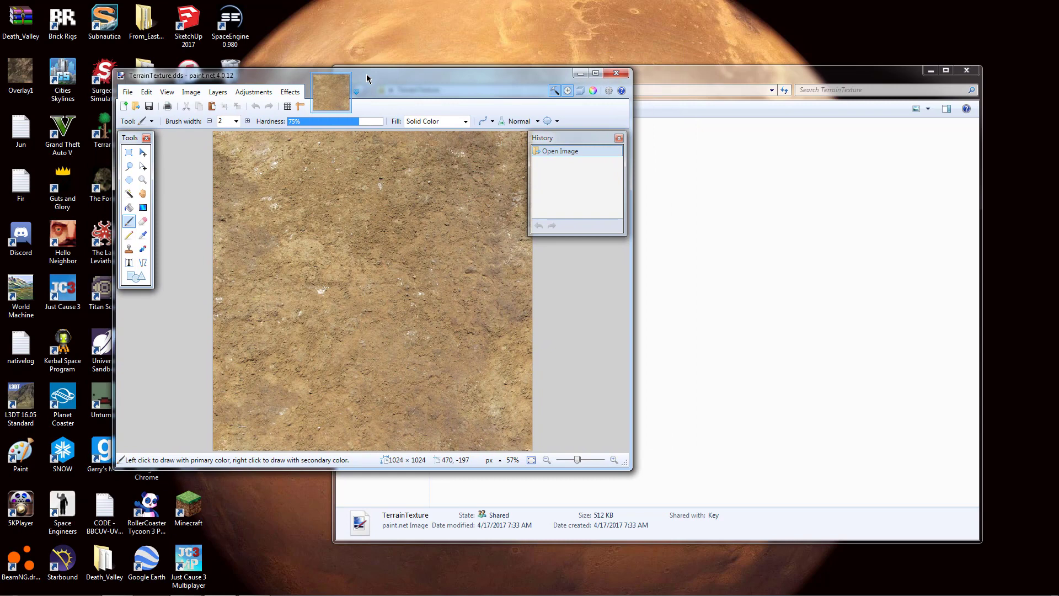
mouse_move(369, 76)
left_mouse_down()
mouse_move(377, 84)
mouse_move(368, 82)
left_mouse_up()
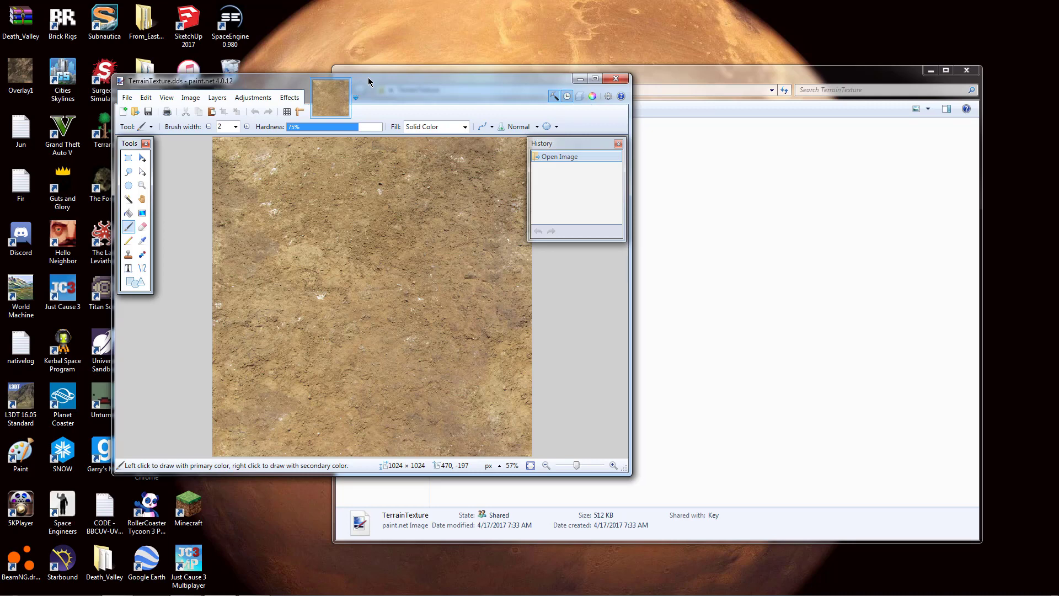
mouse_move(375, 91)
left_mouse_down()
mouse_move(375, 69)
mouse_move(399, 74)
mouse_move(408, 90)
left_mouse_up()
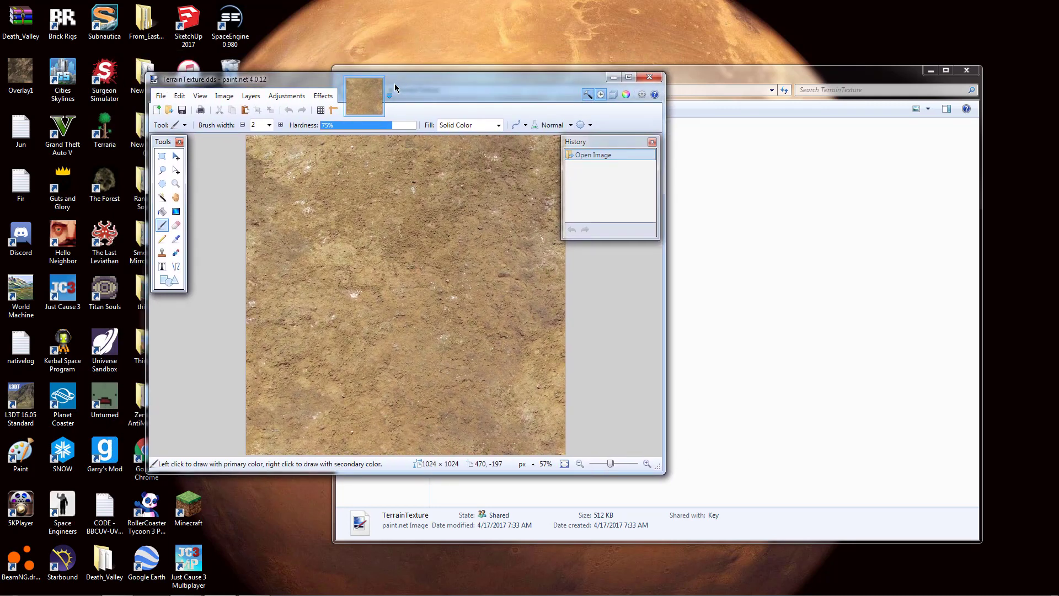
- Apply the Stylize NormalMapPlus effect with default settings to the dirt texture
left_click(326, 96)
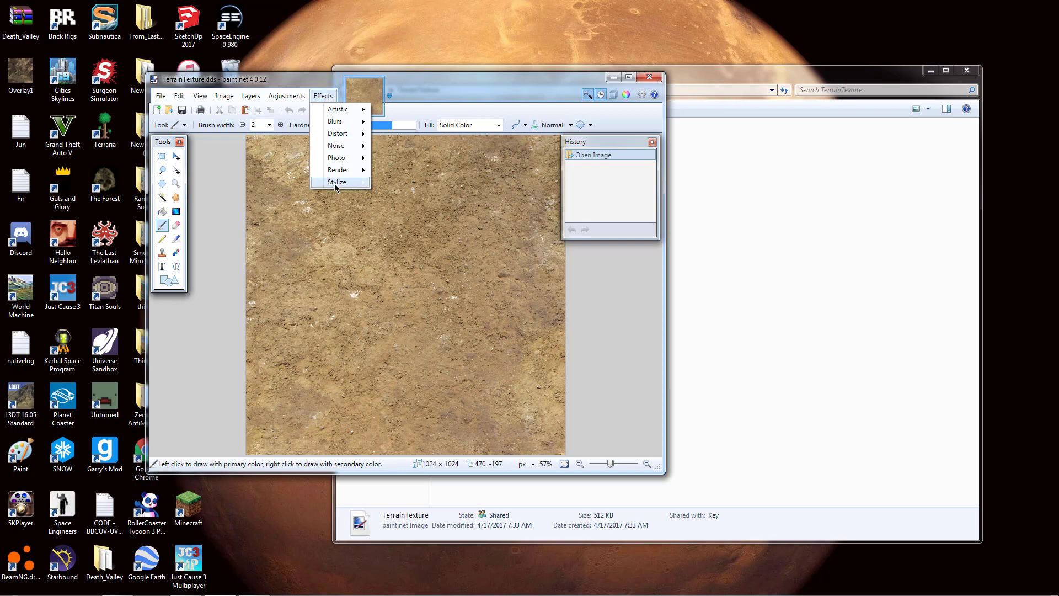
mouse_move(338, 182)
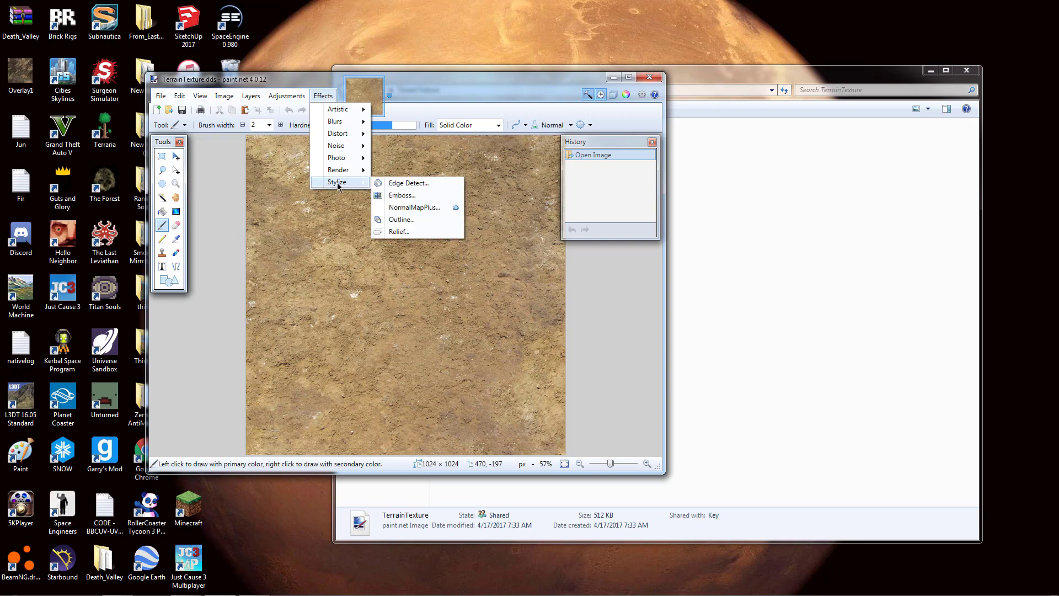
left_click(399, 208)
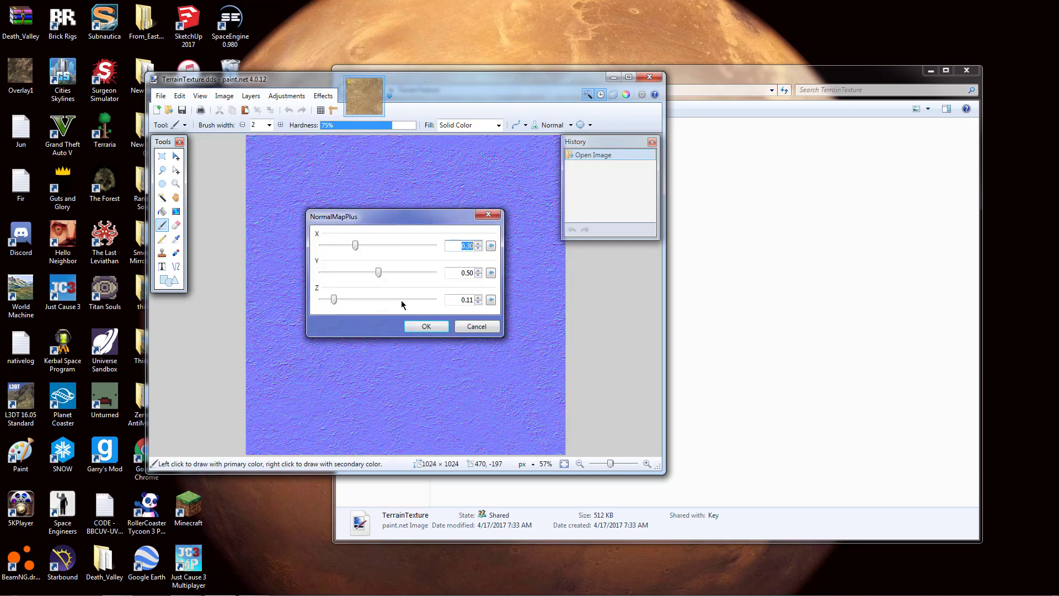
left_click(426, 325)
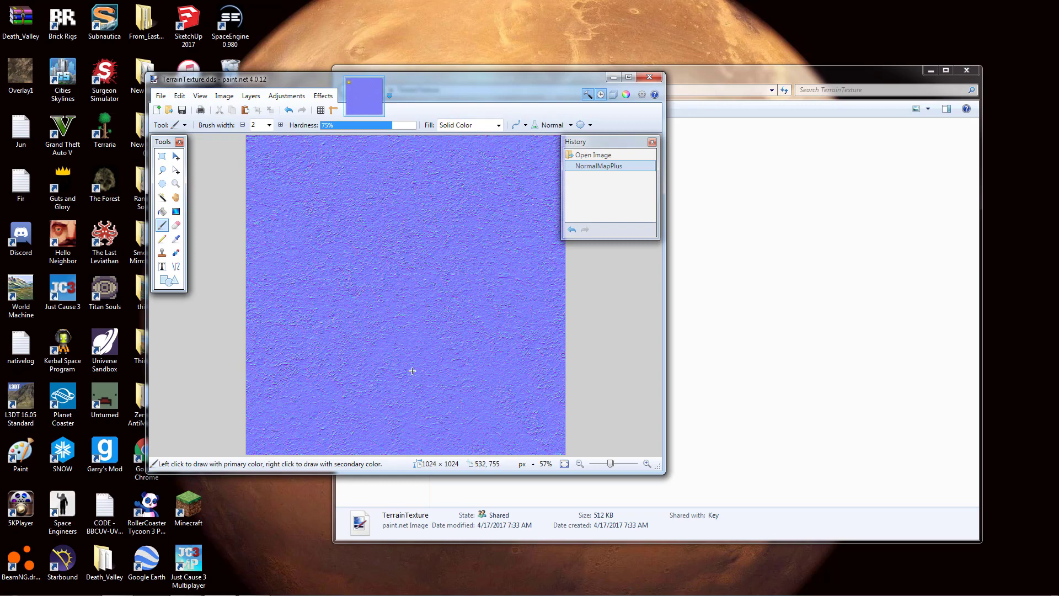
- Save the normal map as TerrainTexture_n.dds with DXT1 compression and close paint.net
left_click(160, 97)
left_click(182, 185)
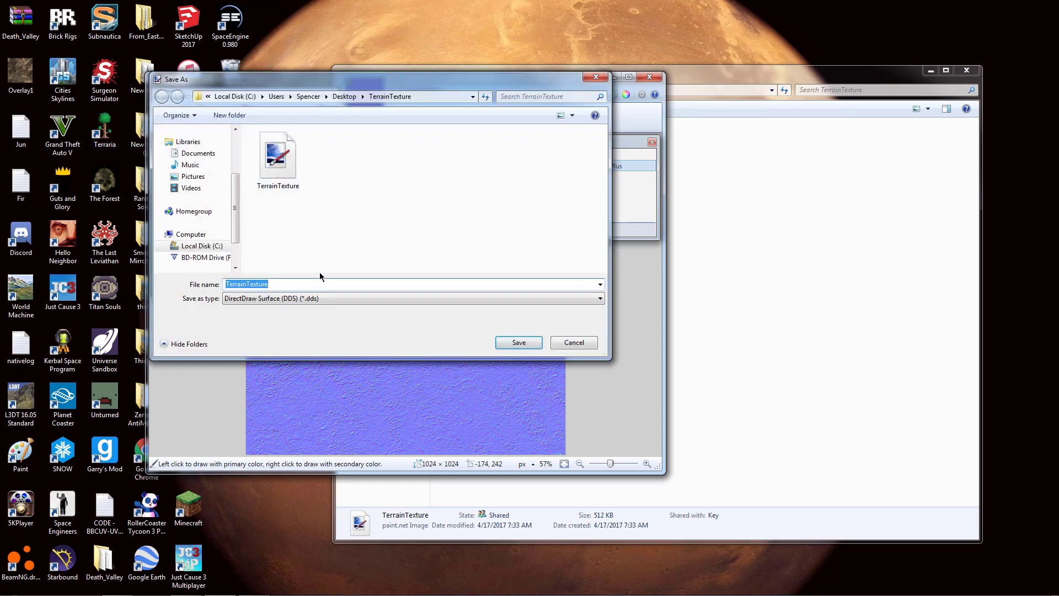
left_click(306, 279)
key("Return")
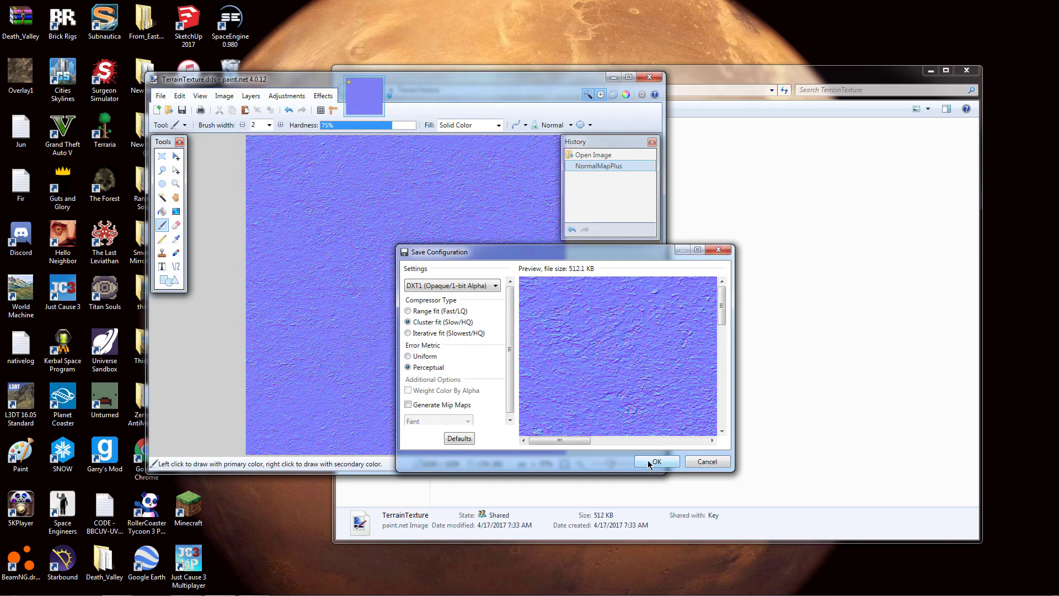
left_click(650, 462)
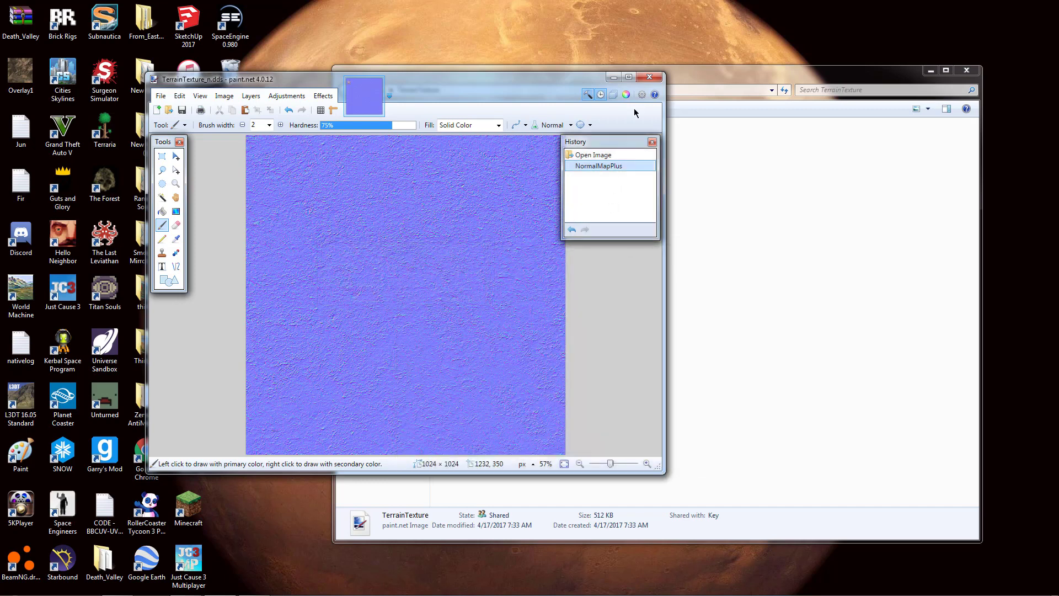
left_click(648, 81)
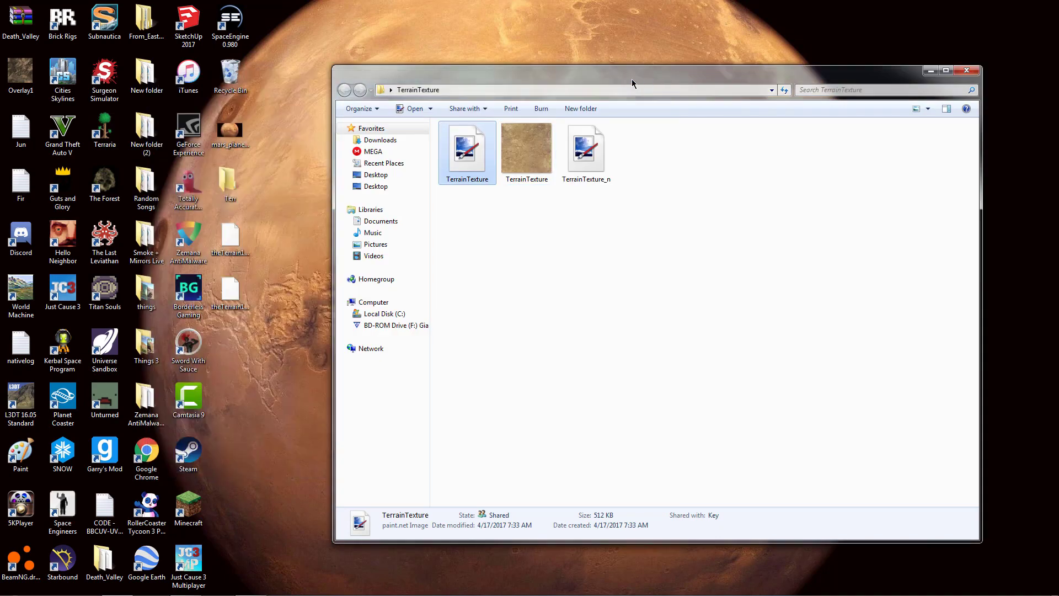
- Reopen TerrainTexture_n.dds in paint.net from the TerrainTexture folder
left_click_drag(552, 68, 503, 32)
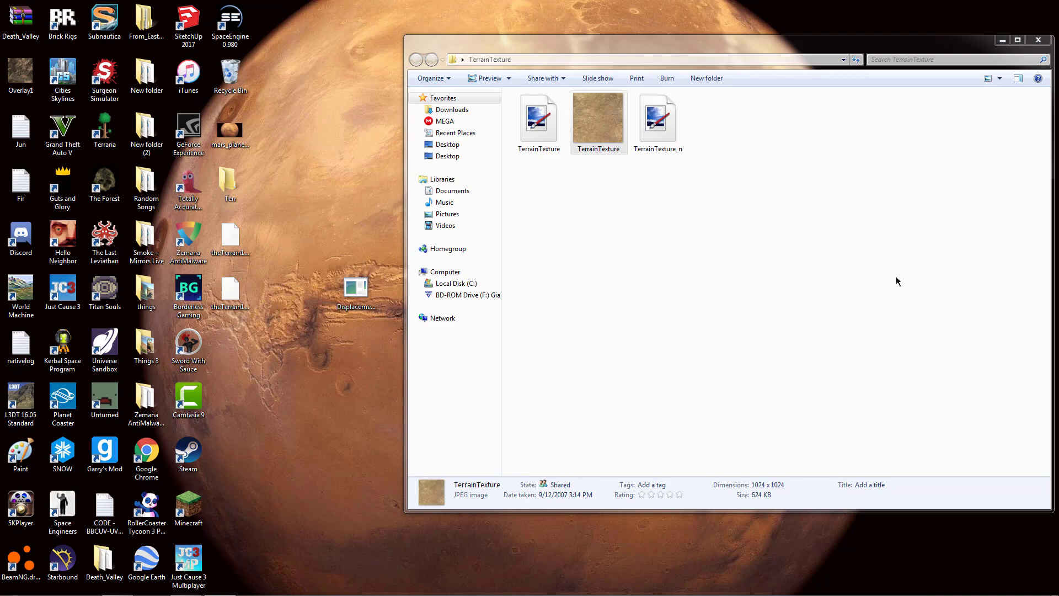
left_click(662, 128)
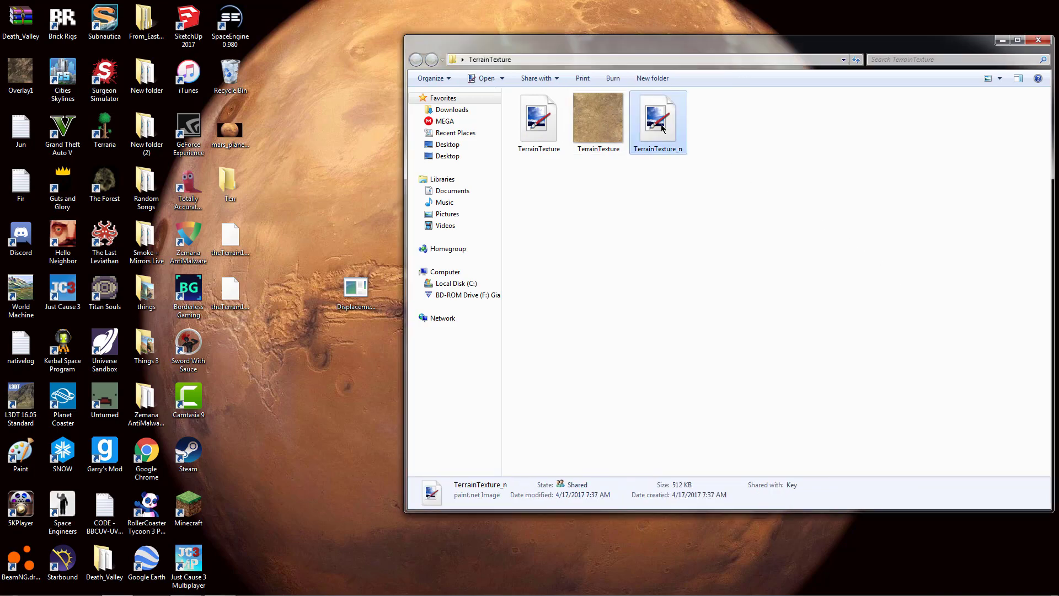
double_click(662, 128)
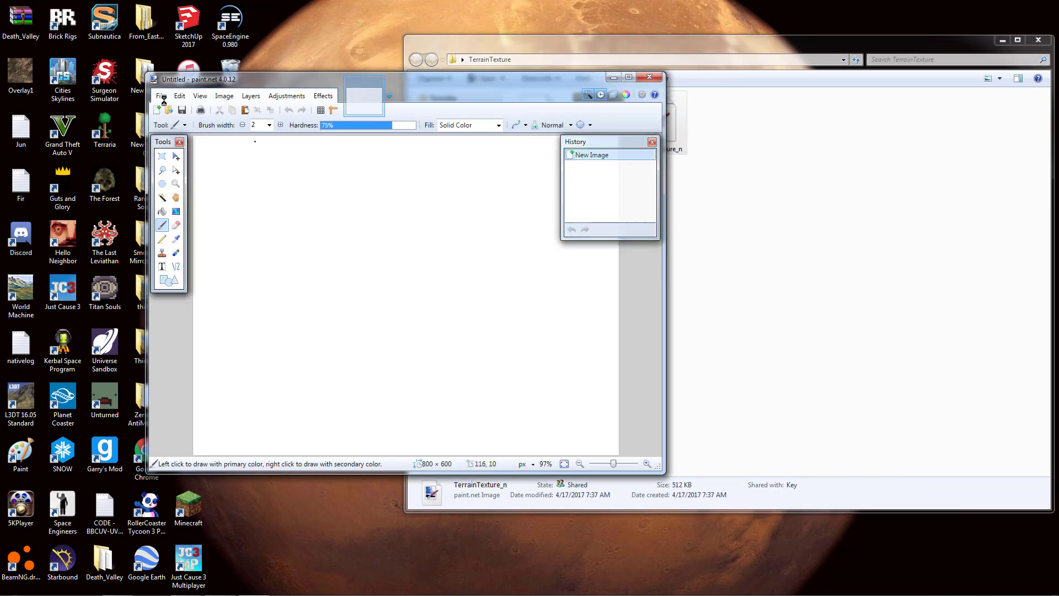
- Save the normal map as TerrainTexture_n.png, close paint.net, and select the new PNG
left_click(159, 96)
left_click(202, 197)
left_click(381, 299)
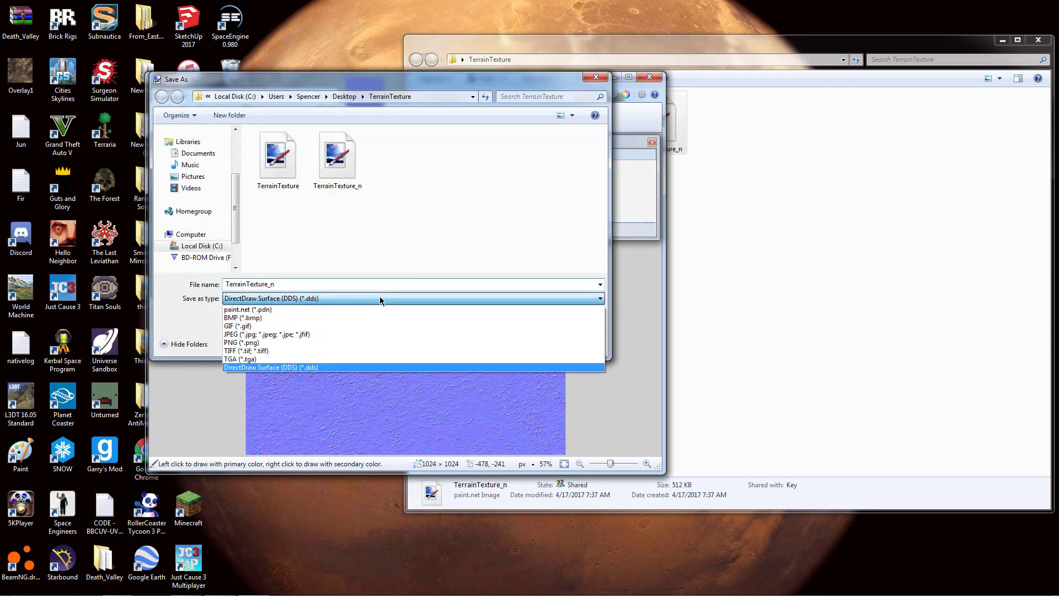
left_click(302, 343)
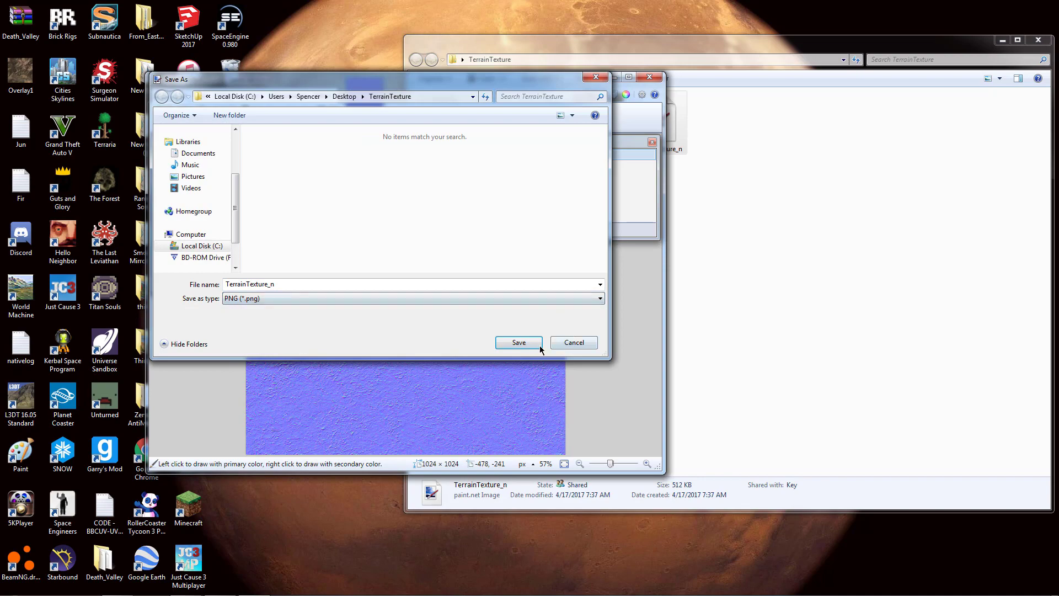
left_click(537, 347)
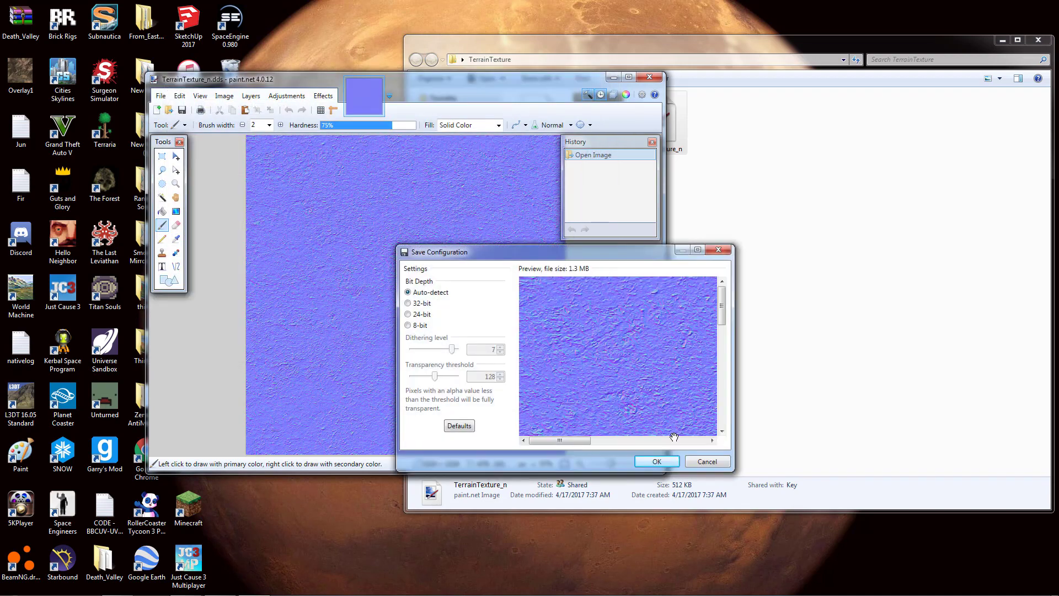
left_click(656, 461)
left_click(649, 77)
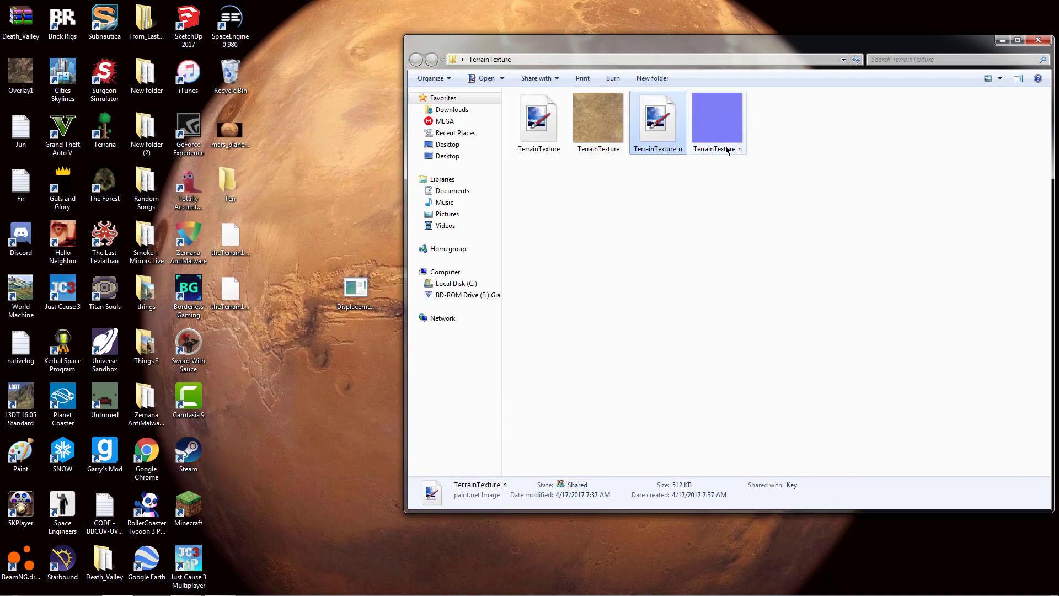
left_click(717, 138)
- Run DisplacementCreatorV2.1 from its desktop icon
left_click(636, 399)
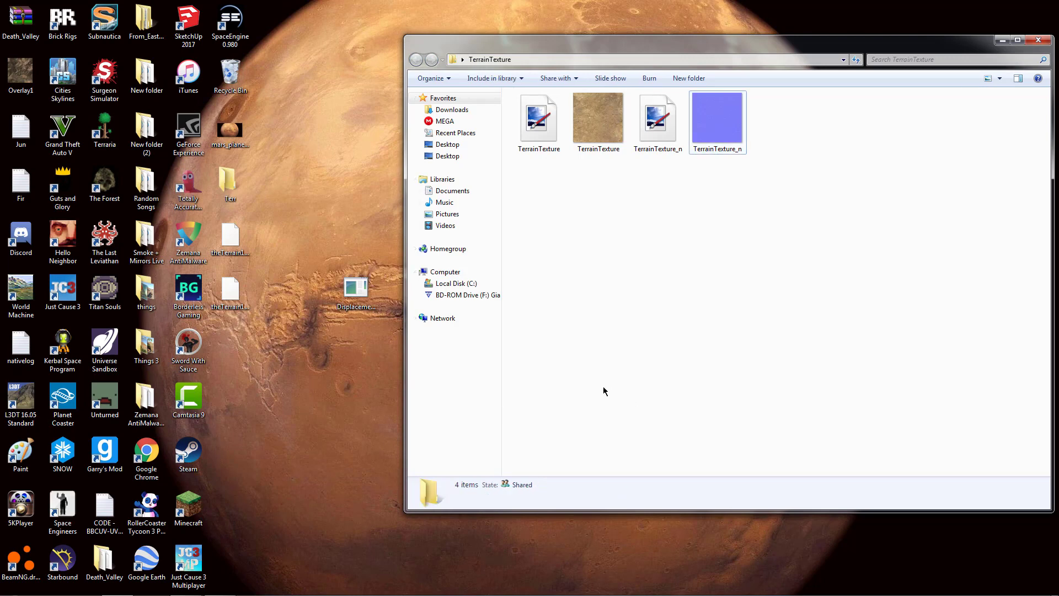
left_click(356, 289)
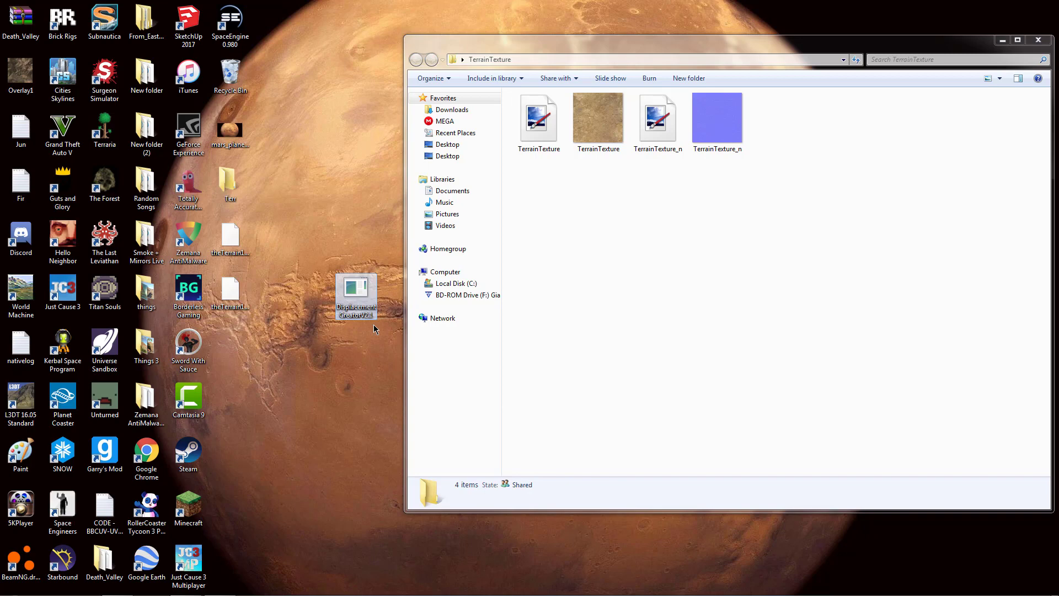
key("Return")
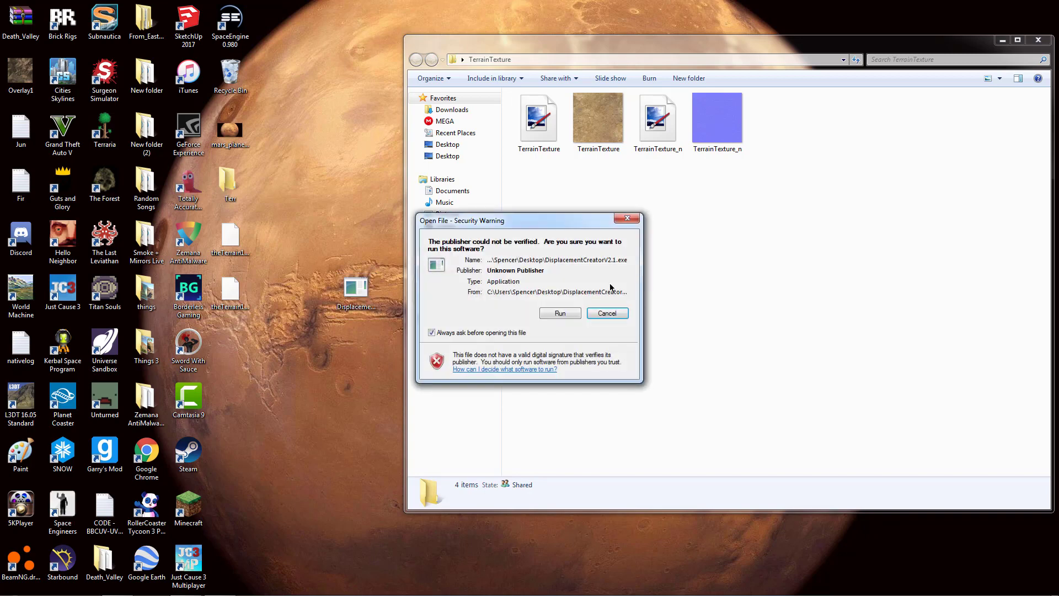
- Let the unverified Displacement Map Creator run and browse the Desktop in its normal-map picker
left_click(559, 313)
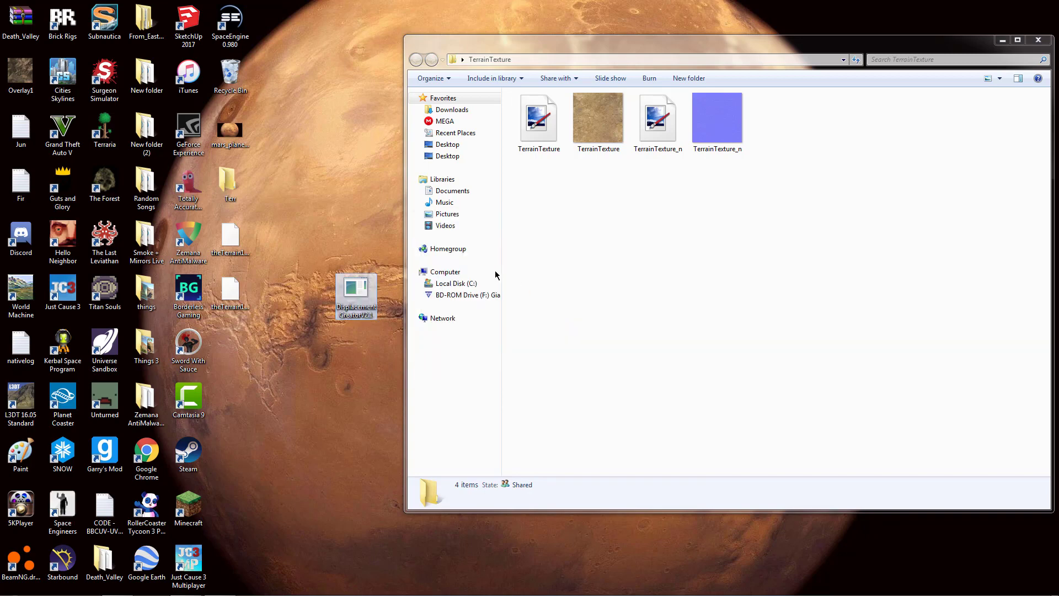
left_click_drag(417, 205, 307, 203)
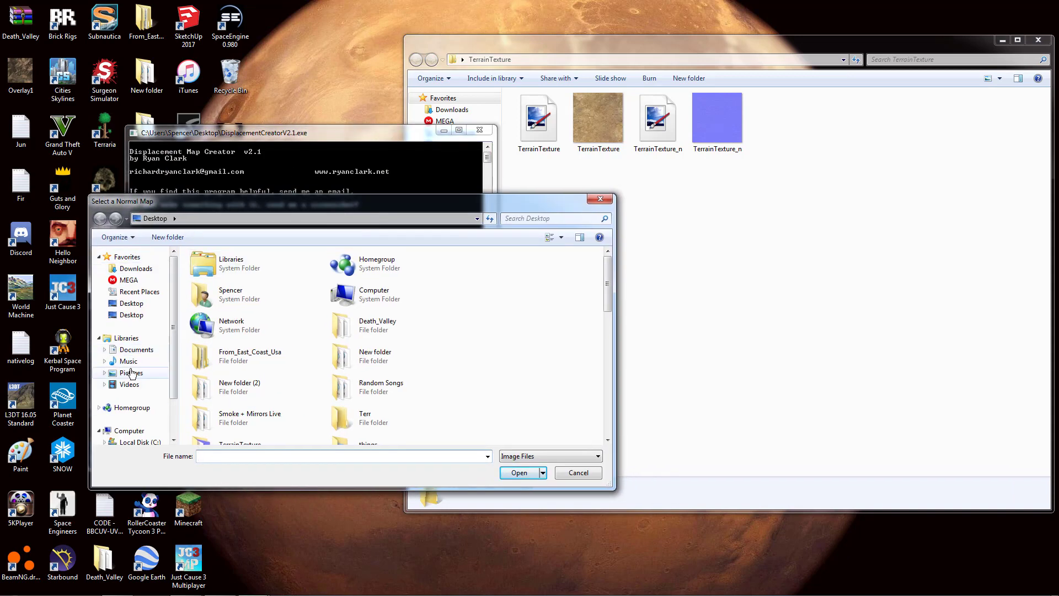
left_click(136, 314)
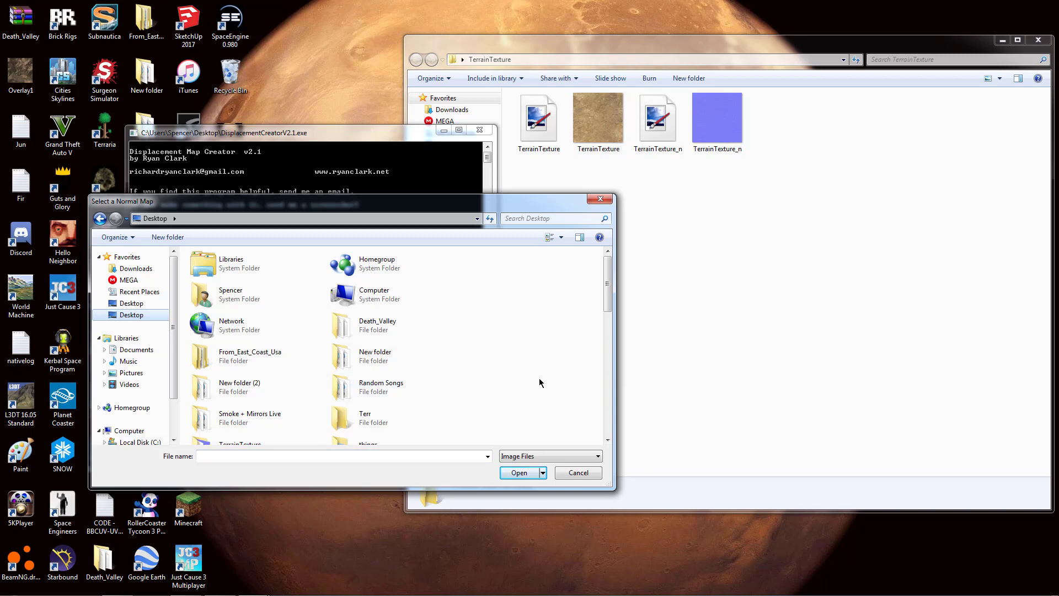
- Open the TerrainTexture folder and load TerrainTexture_n.png as the normal map
scroll(541, 376, "down", 5)
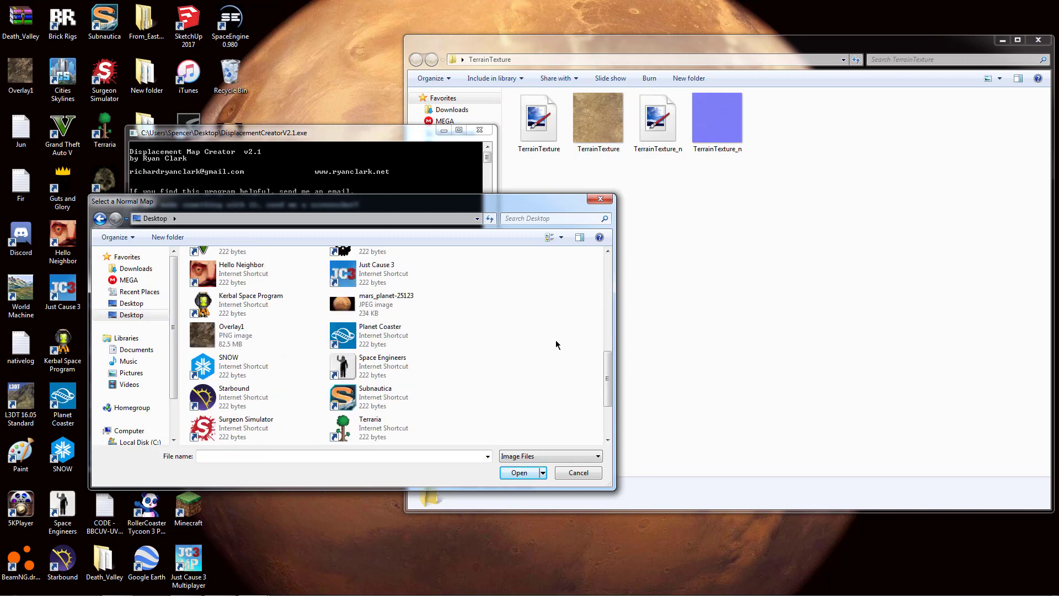
scroll(554, 340, "down", 2)
scroll(550, 353, "up", 4)
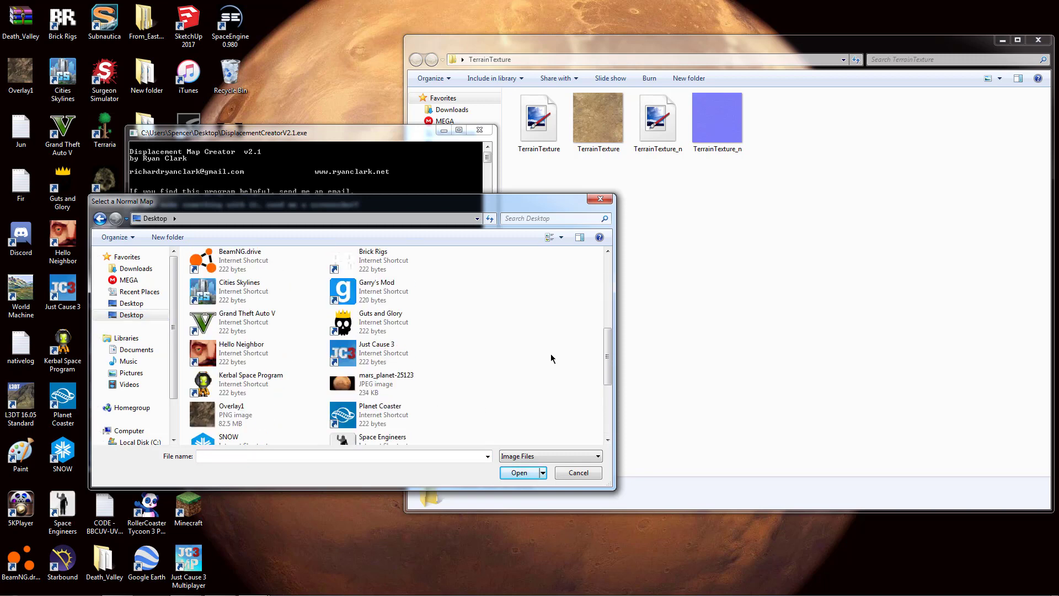
scroll(551, 353, "up", 3)
scroll(519, 342, "up", 2)
scroll(501, 333, "down", 4)
scroll(501, 333, "up", 4)
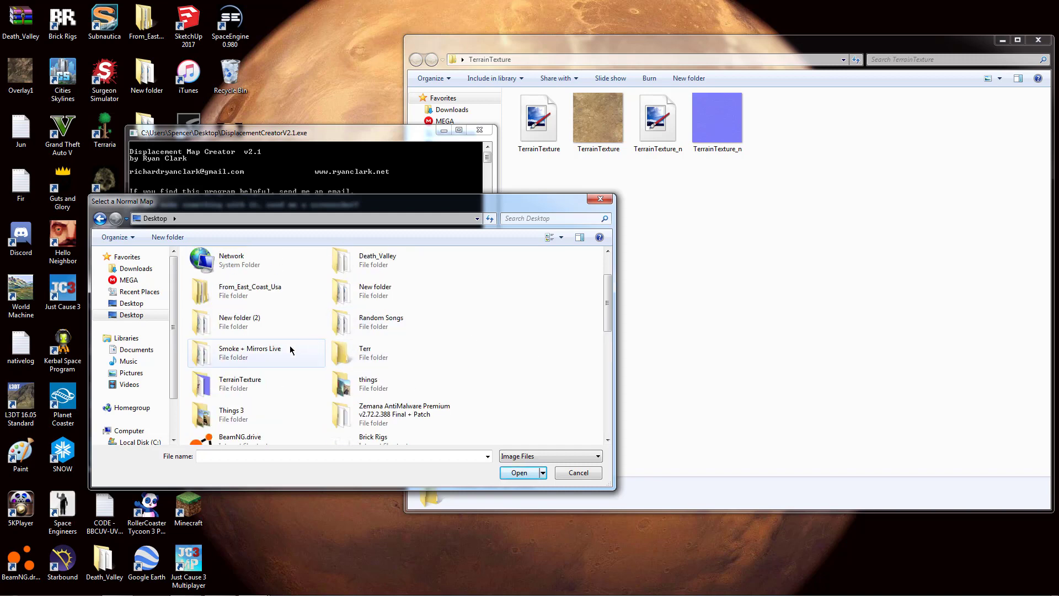
double_click(246, 382)
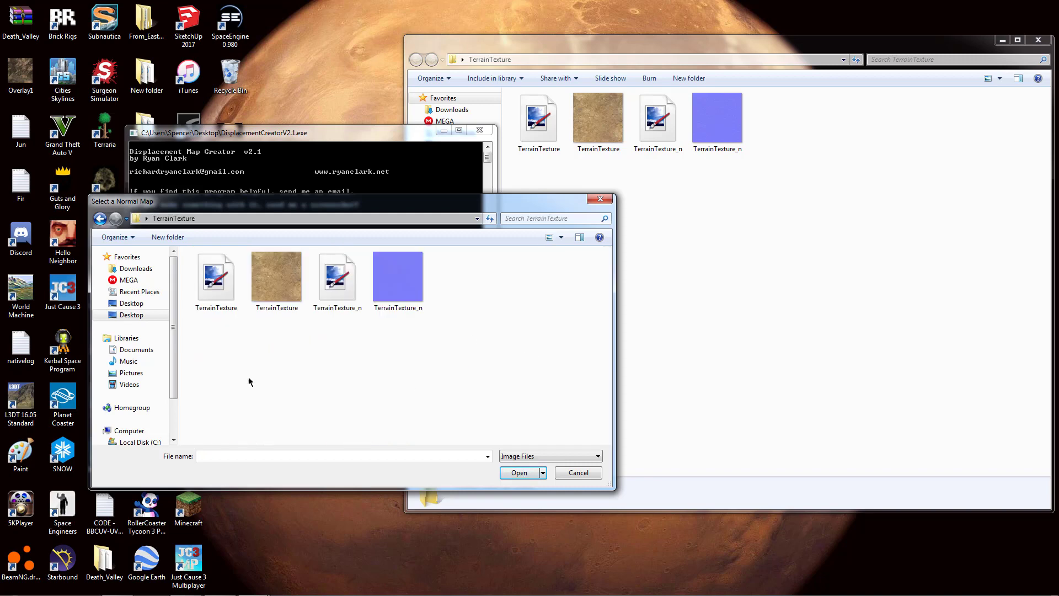
double_click(410, 267)
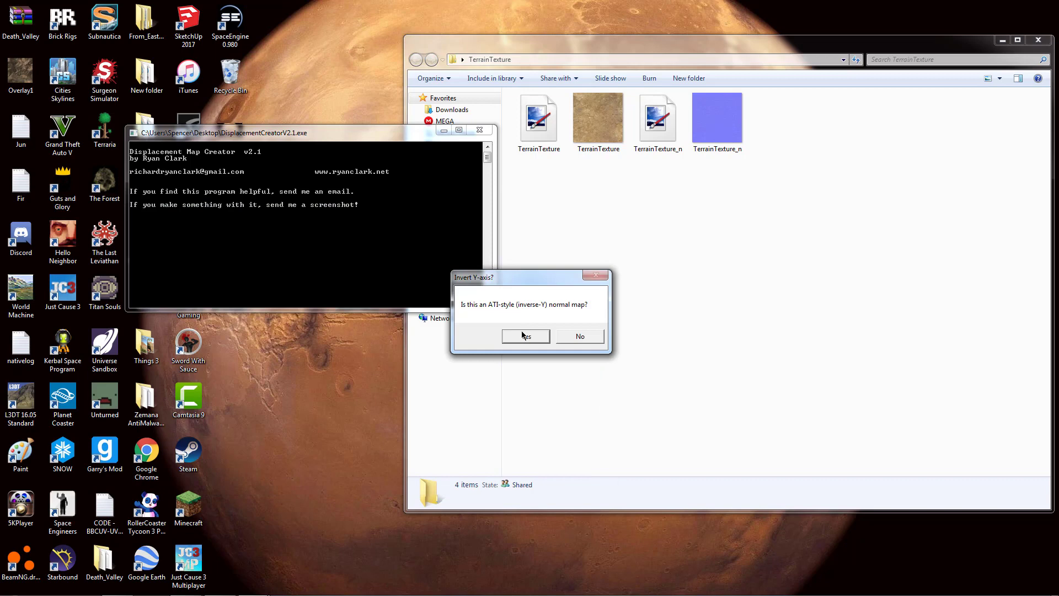
- Answer Yes to Invert Y-axis so the displacement map calculates from the inverse-Y normal map
left_click(524, 336)
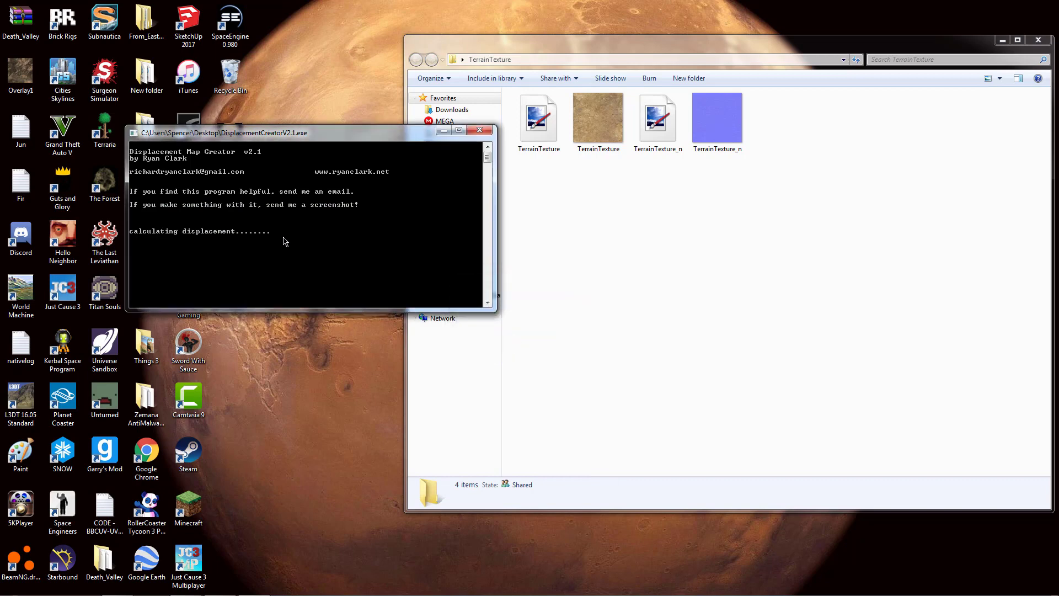
left_click_drag(356, 134, 329, 150)
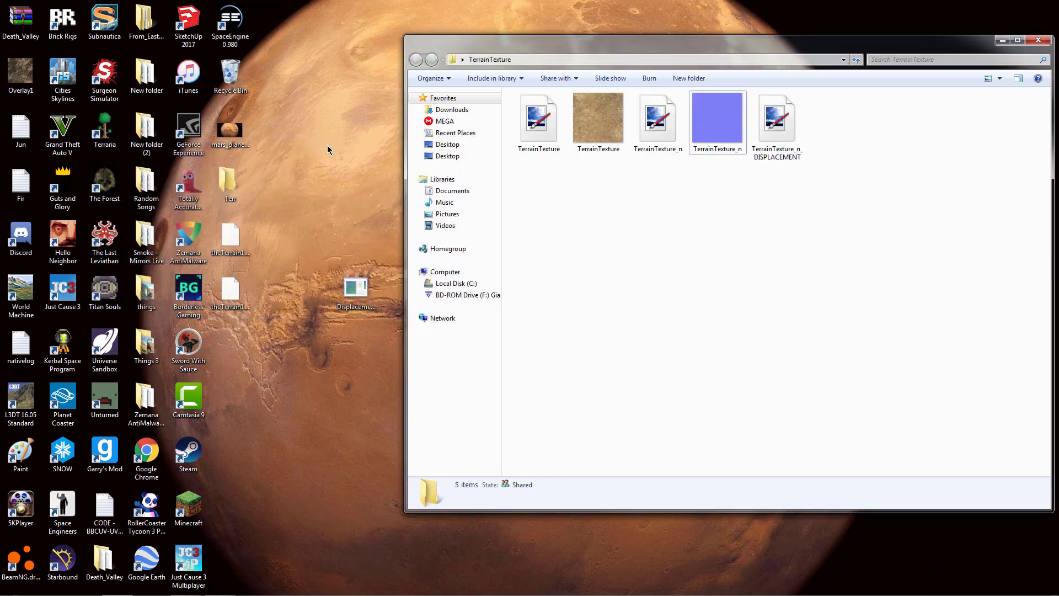
- Select TerrainTexture_n_DISPLACEMENT in the TerrainTexture folder and bring up its context menu
left_click(760, 121)
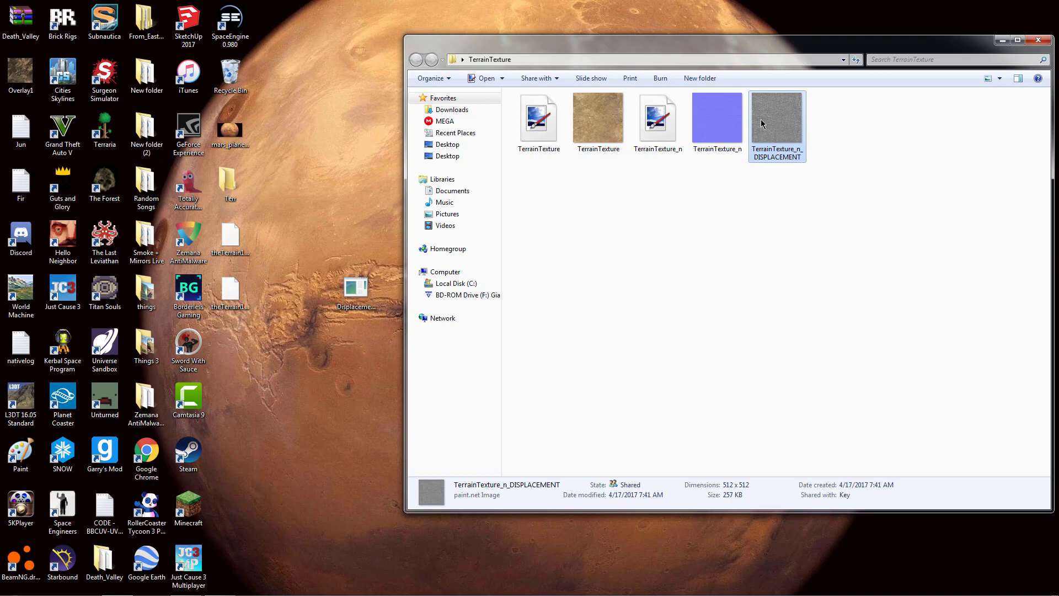
right_click(761, 123)
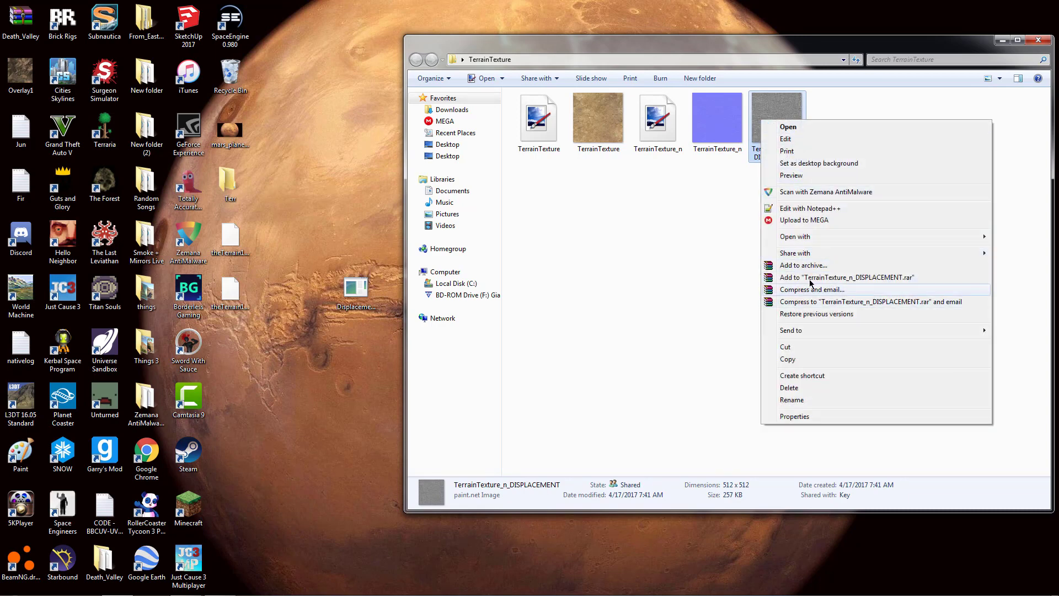
- Open the displacement image in paint.net and start Save As in DirectDraw Surface (DDS) format
mouse_move(812, 238)
left_click(726, 251)
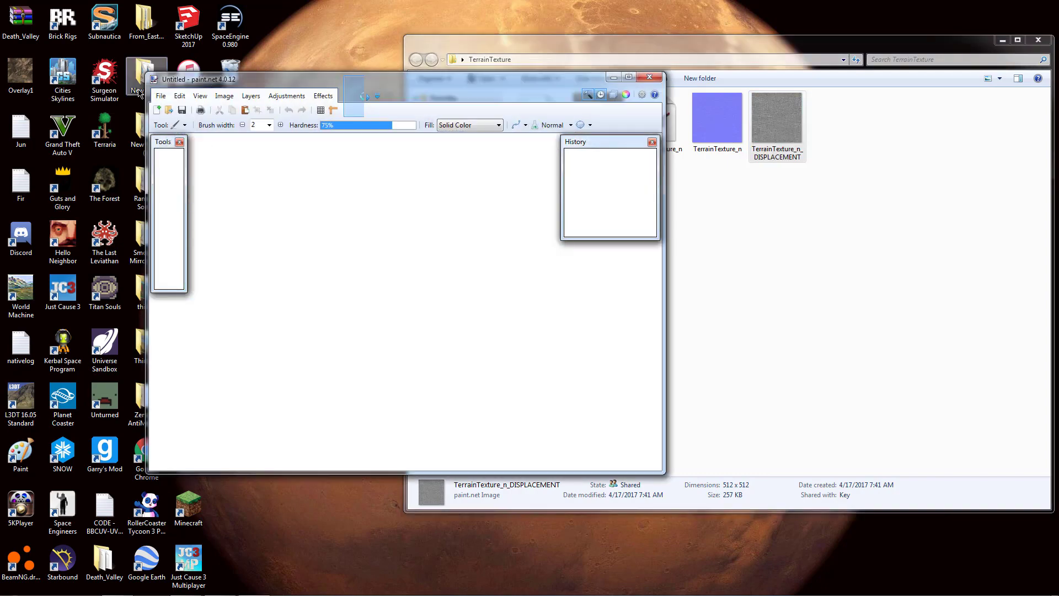
left_click(161, 96)
left_click(189, 188)
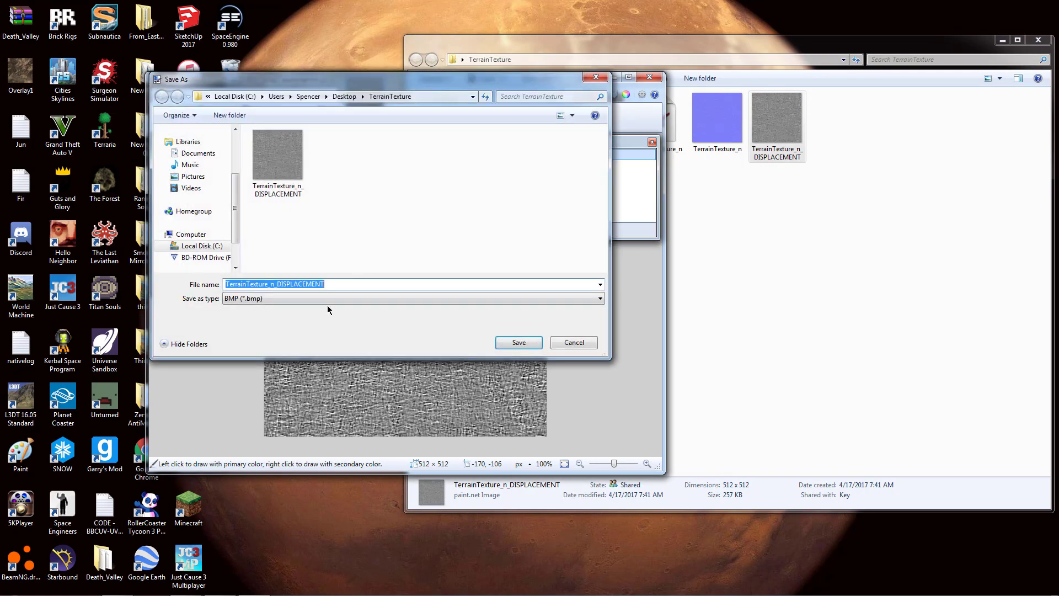
left_click(327, 298)
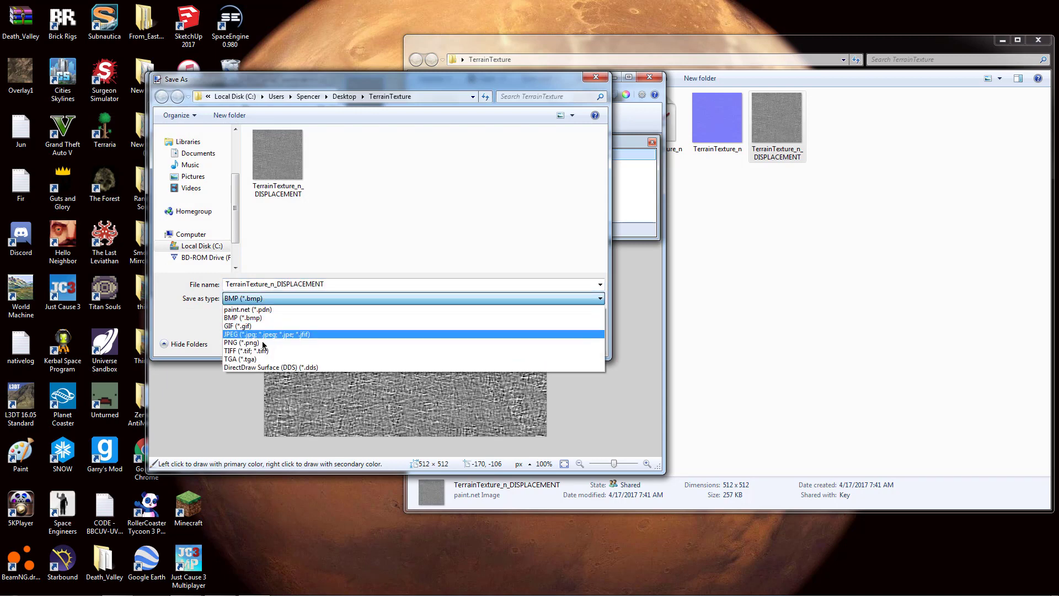
left_click(269, 367)
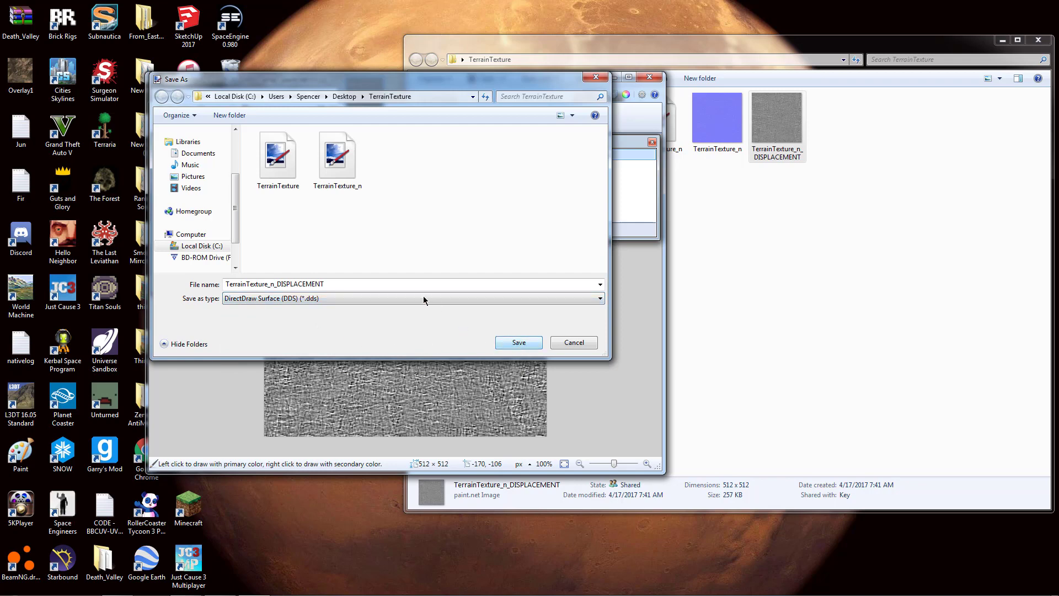
- Rename the file to TerrainTexture_d, save it with DXT1 compression, and close paint.net
left_click(358, 282)
double_click(356, 284)
left_click_drag(326, 283, 269, 285)
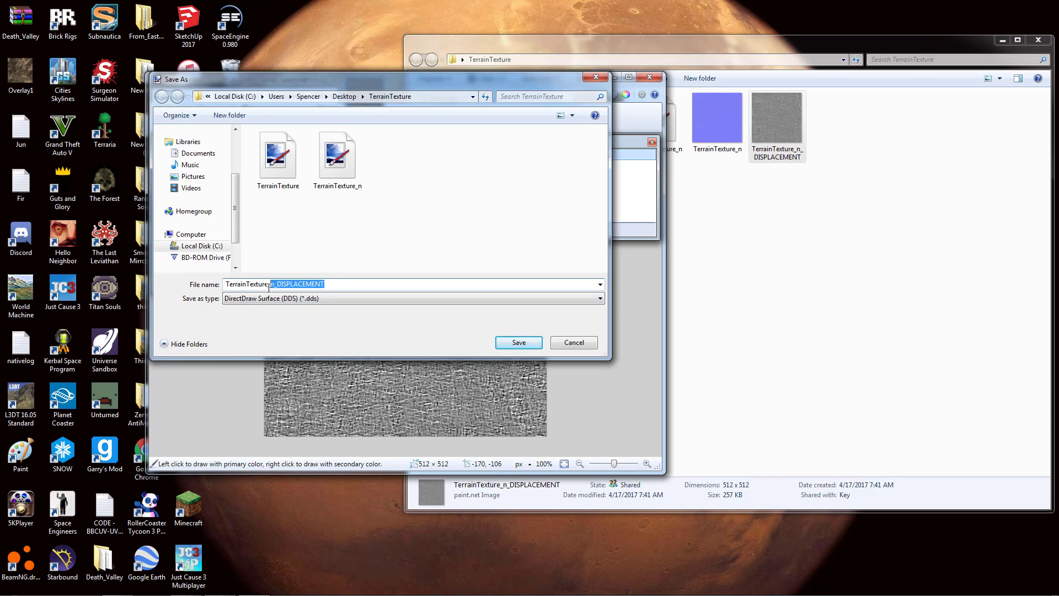
type("d")
left_click(525, 344)
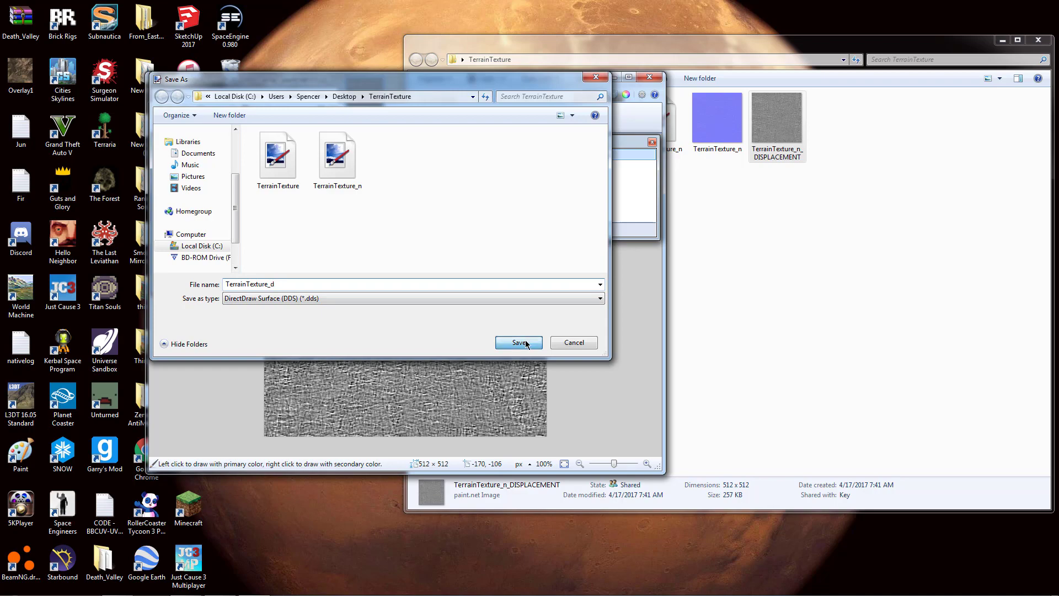
left_click(655, 460)
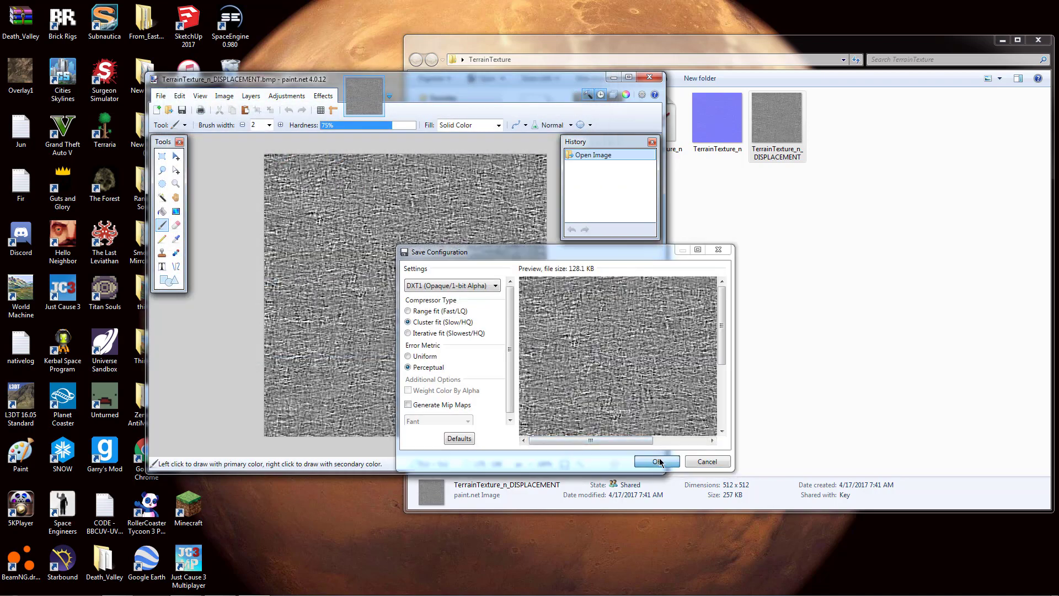
left_click(649, 77)
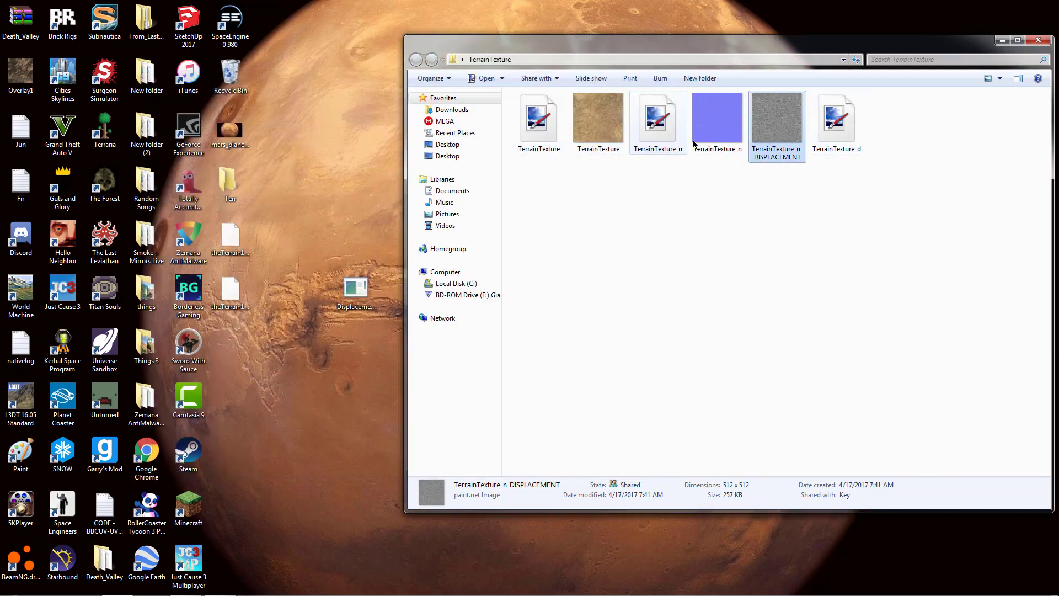
- Send the blue TerrainTexture_n PNG and TerrainTexture_n_DISPLACEMENT image to the Recycle Bin
left_click(591, 138)
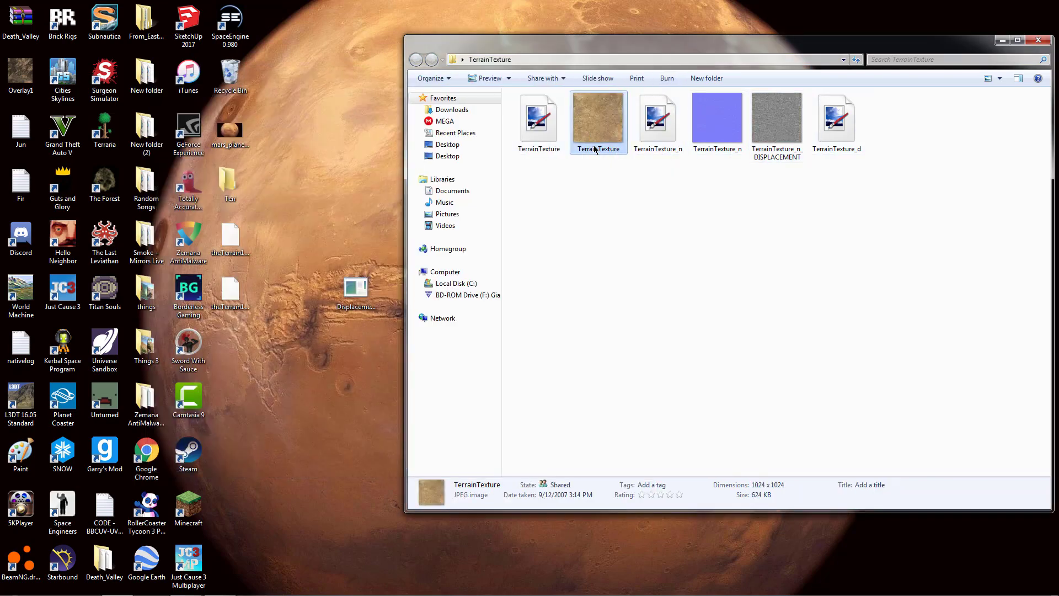
left_click(717, 127, "ctrl")
left_click(777, 127, "ctrl")
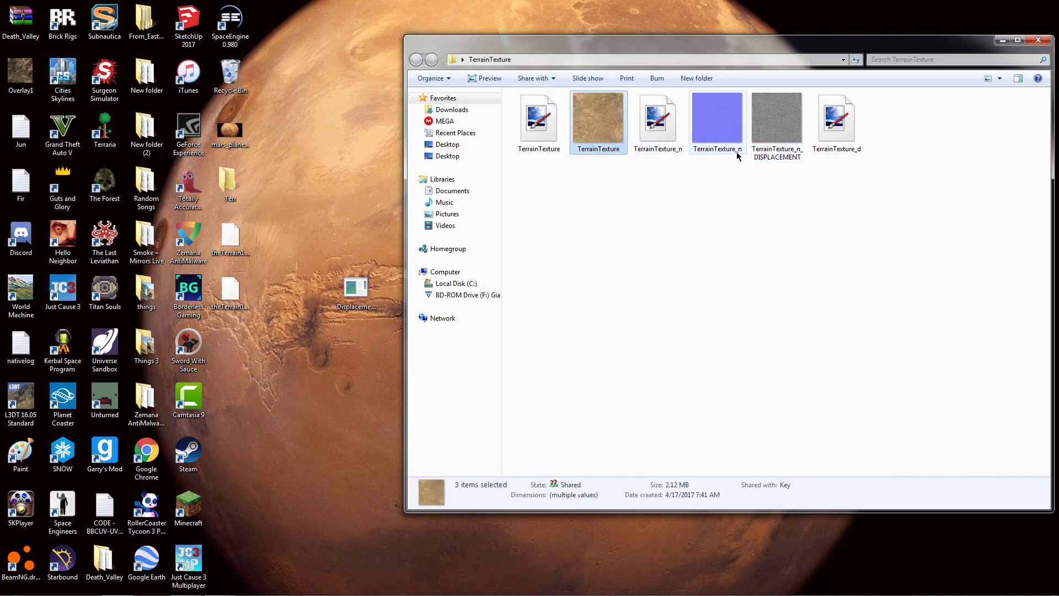
left_click(720, 145)
left_click(775, 132, "ctrl")
key("Delete")
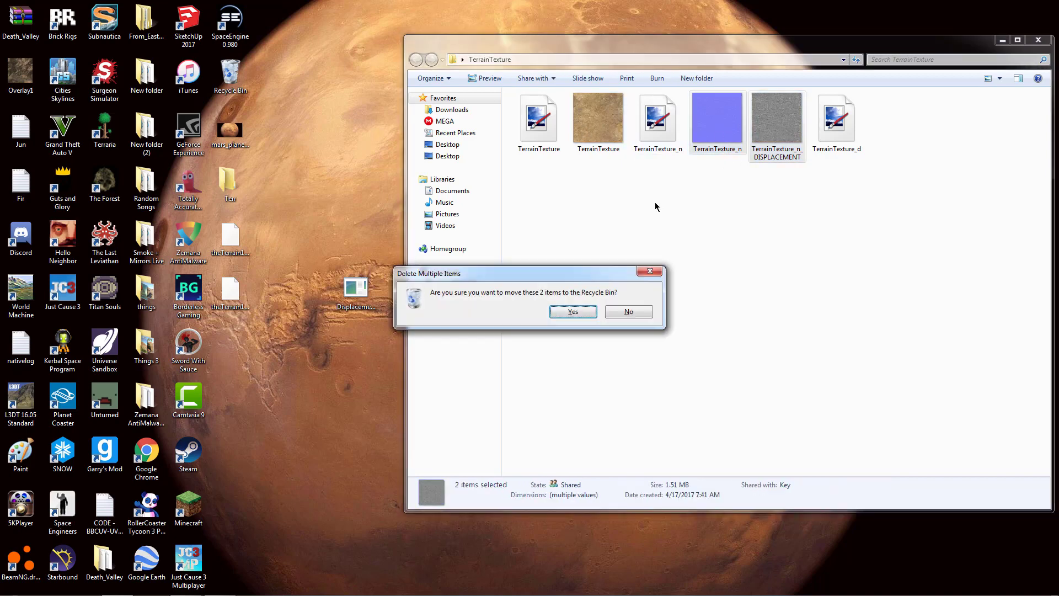
left_click(573, 312)
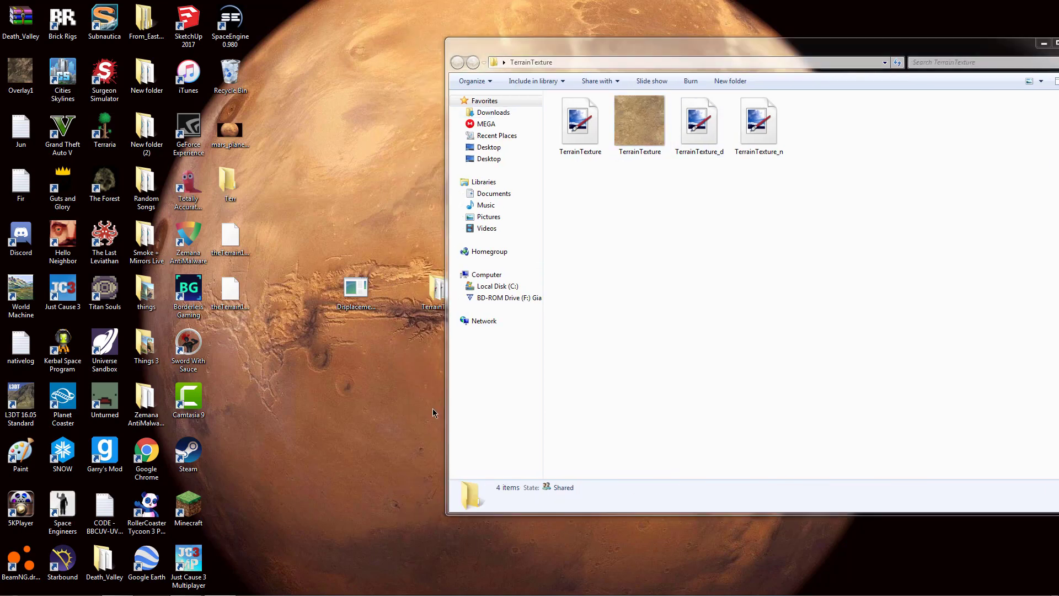
right_click(50, 589)
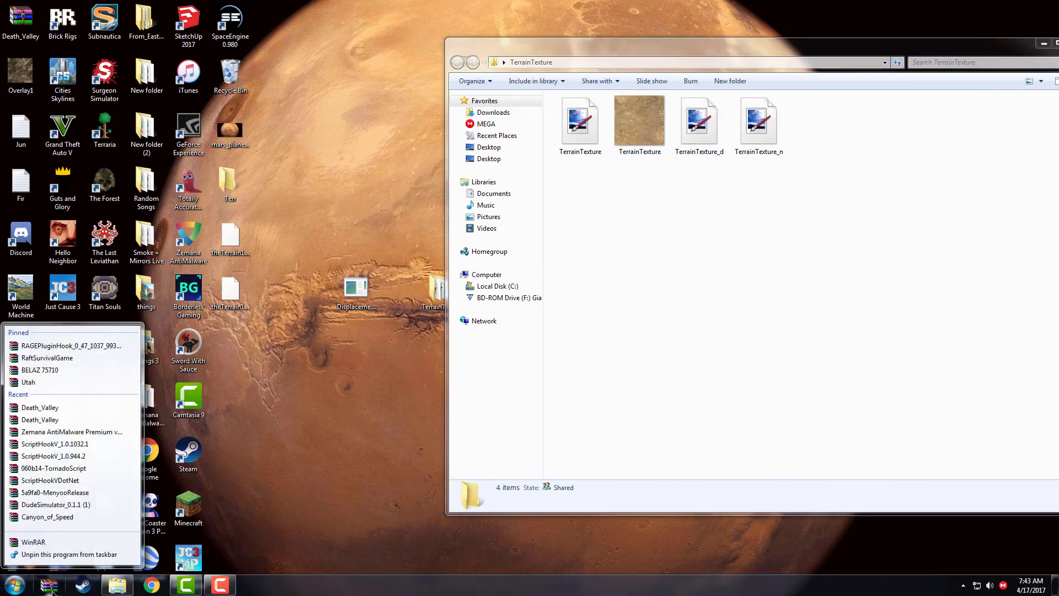
- Open Death_Valley.zip from WinRAR's recent archives and browse to levels\Death_Valley\art\terrain
left_click(57, 408)
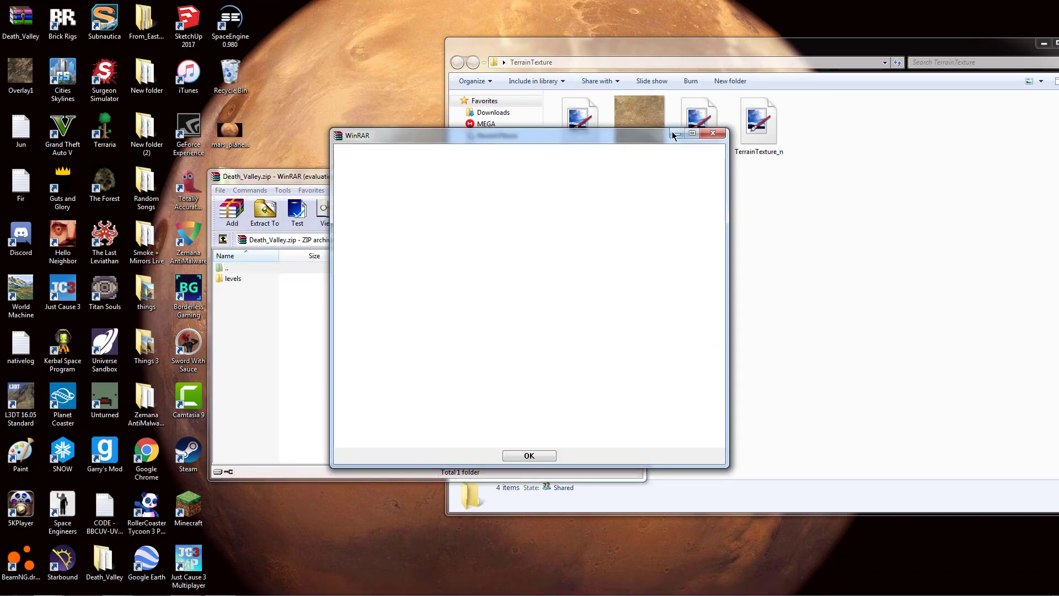
left_click(713, 133)
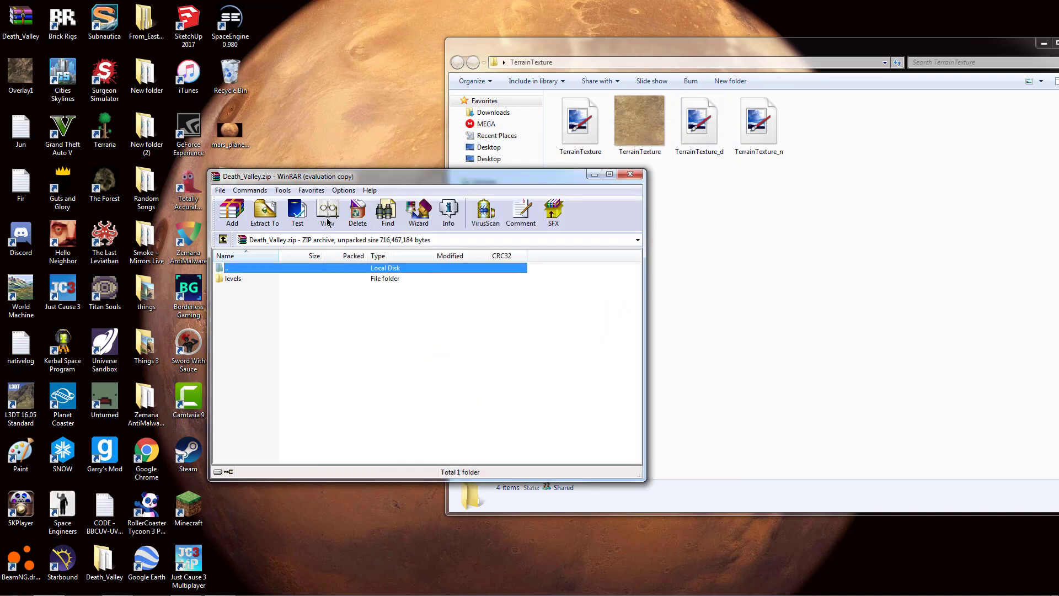
double_click(243, 279)
double_click(244, 280)
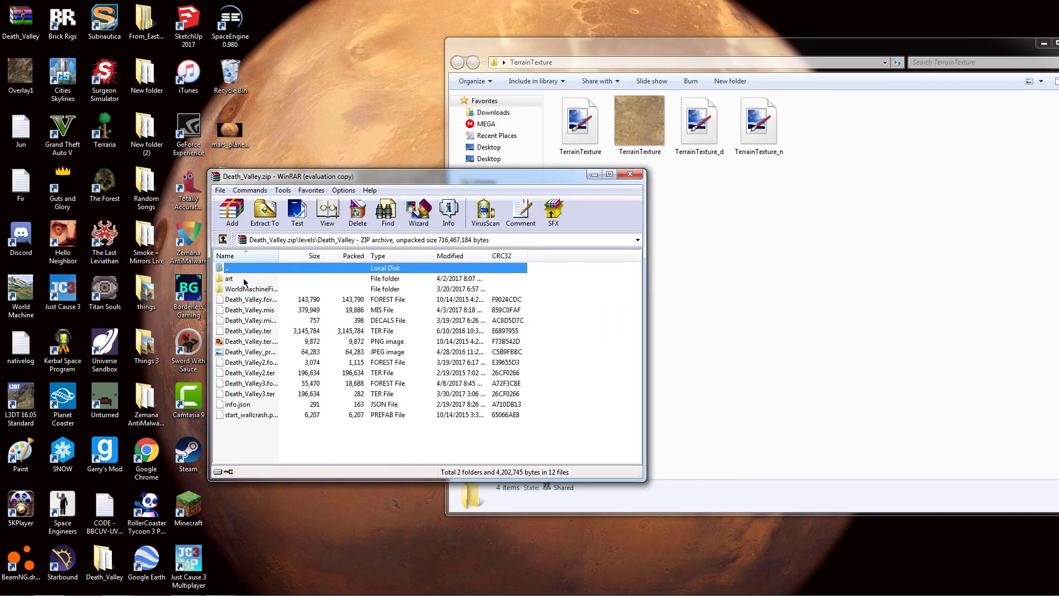
double_click(244, 281)
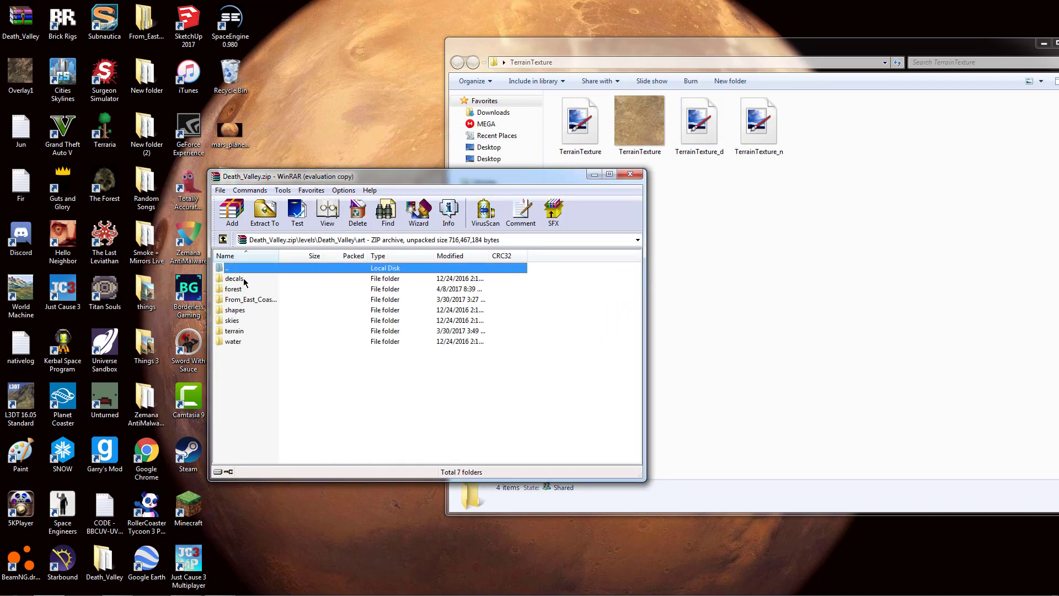
double_click(239, 331)
- Open materials.cs from the terrain folder in Notepad++
scroll(249, 320, "down", 9)
scroll(259, 320, "up", 8)
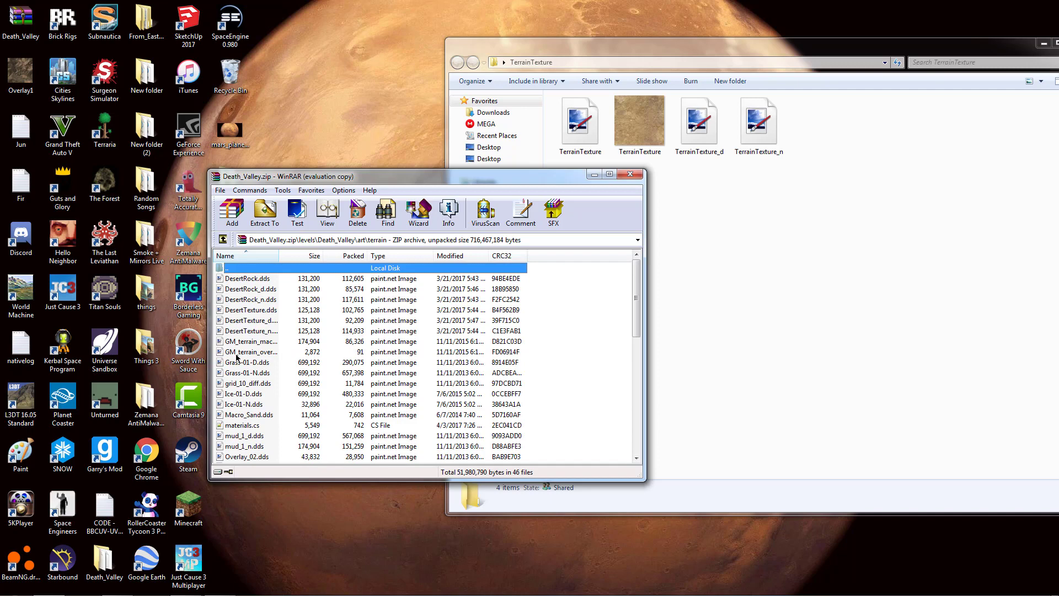
scroll(263, 407, "down", 2)
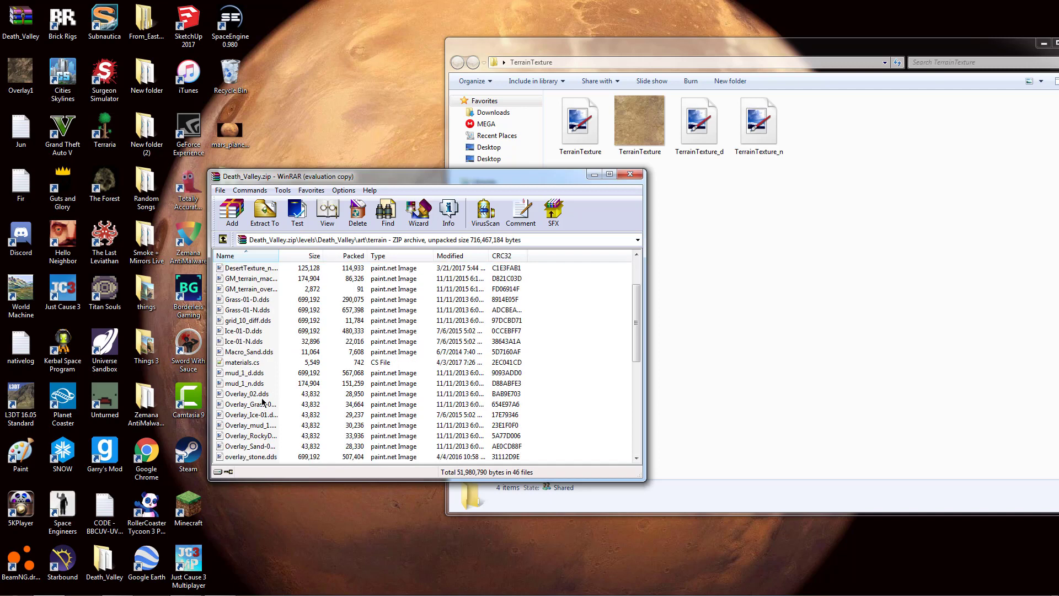
double_click(257, 363)
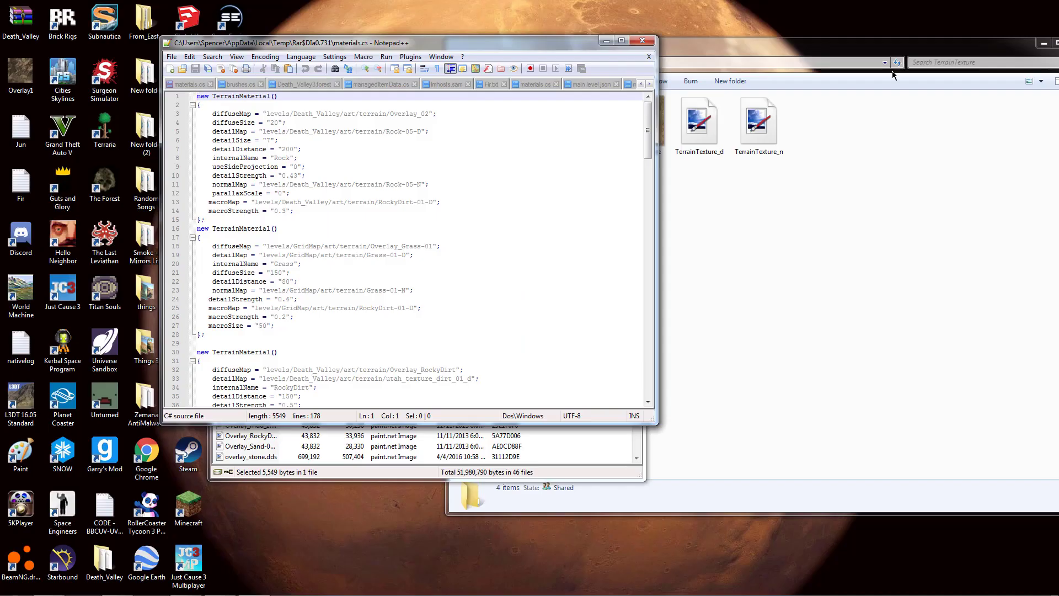
- Select lines 16–28, the Grass TerrainMaterial block, in materials.cs
left_click(1022, 5)
left_click_drag(495, 53, 448, 85)
scroll(326, 220, "down", 8)
scroll(325, 220, "up", 8)
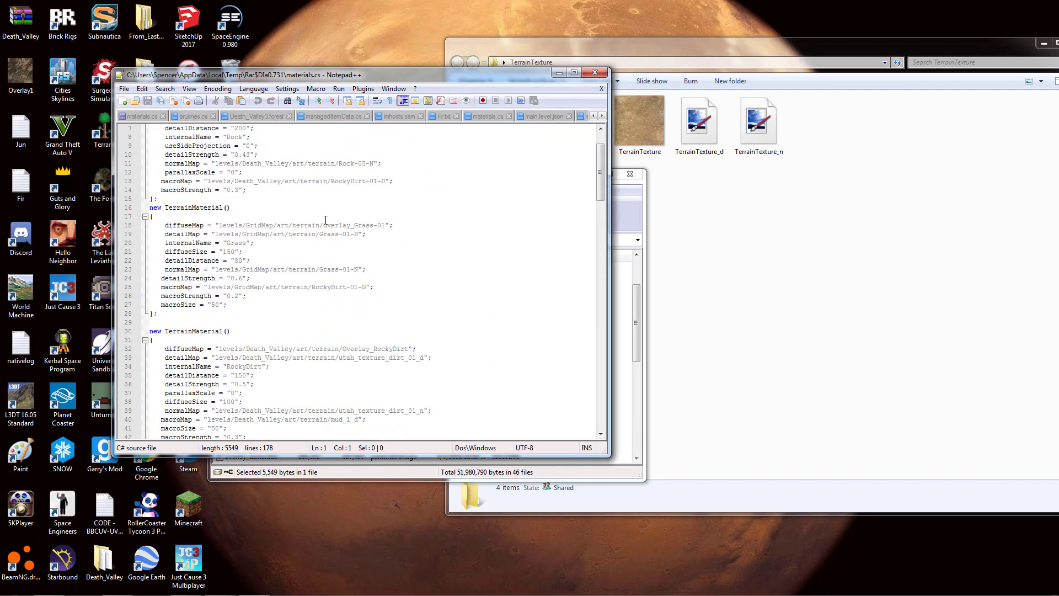
left_click_drag(204, 366, 108, 253)
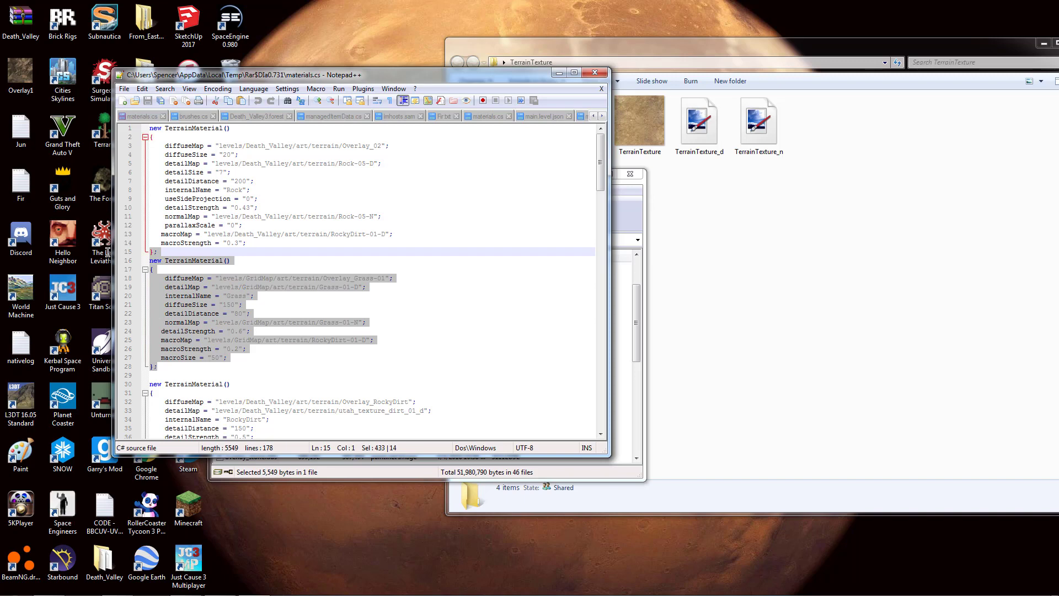
left_click(149, 259)
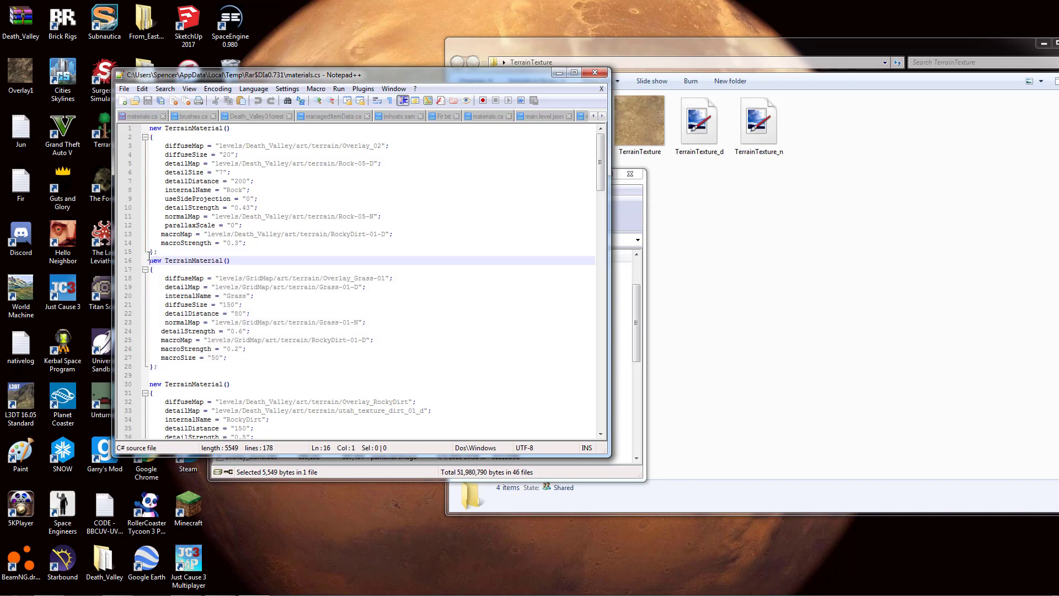
left_click_drag(149, 260, 205, 366)
key("ctrl+c")
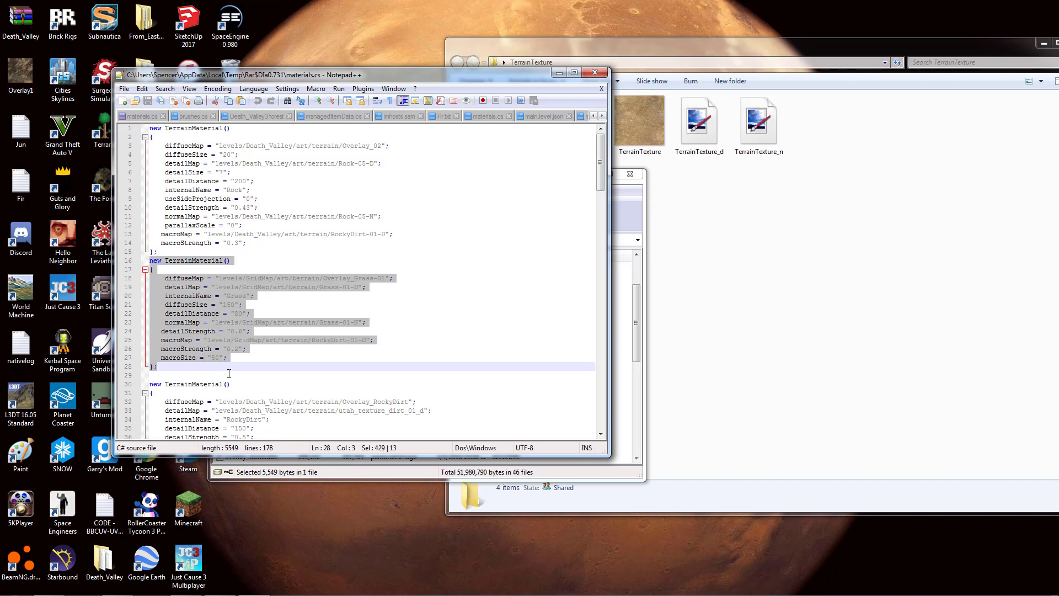
- Paste the Grass block after the closing brace of the last material in materials.cs
scroll(229, 373, "down", 20)
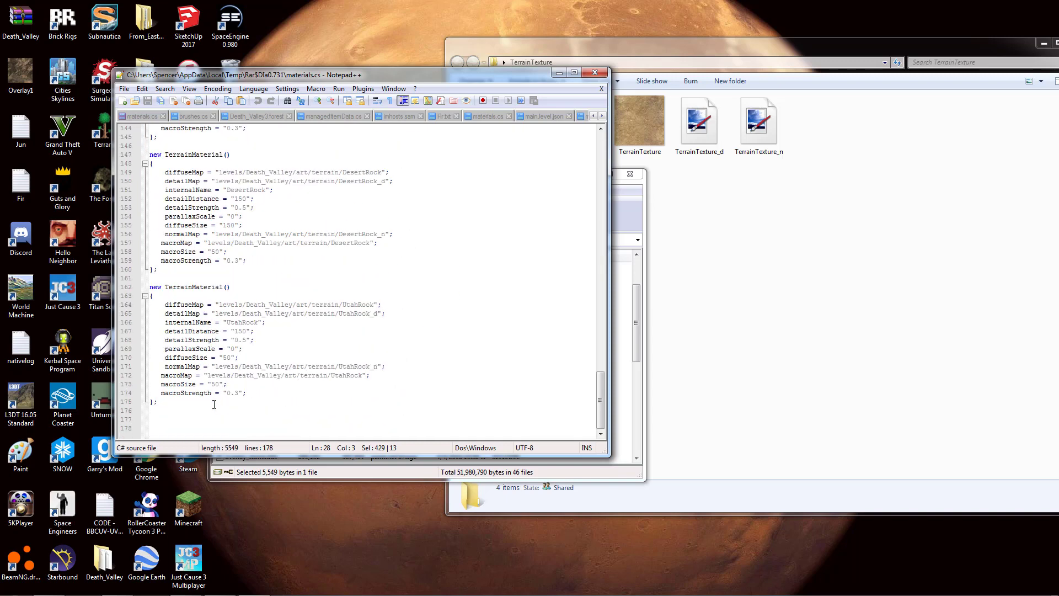
left_click(205, 405)
key("Return")
key("Return")
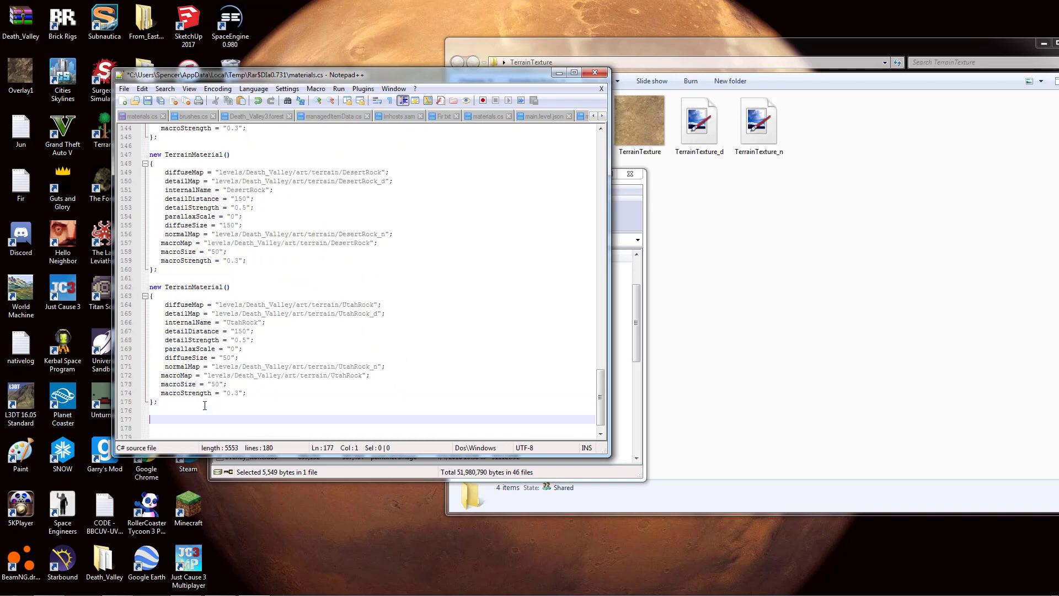
key("ctrl+v")
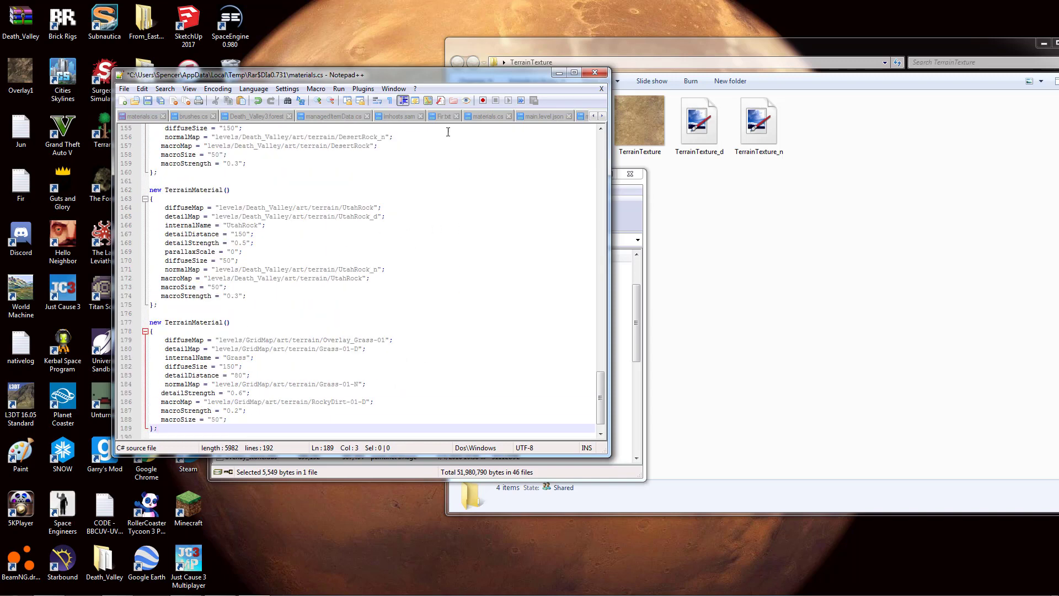
- Select the Overlay_Grass-01 texture name on line 179 of the pasted block
left_click_drag(466, 77, 402, 101)
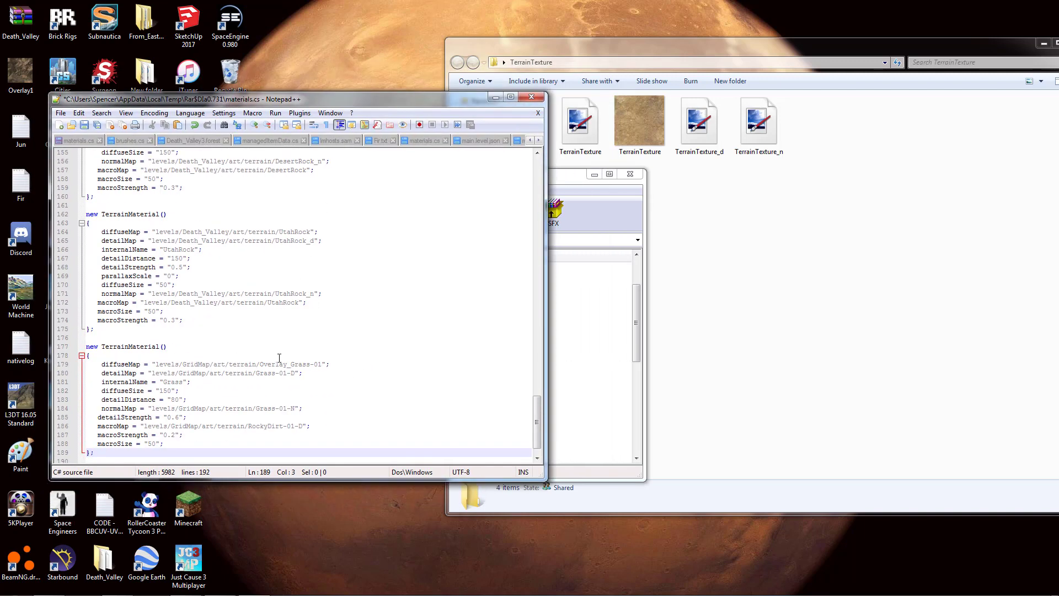
double_click(278, 364)
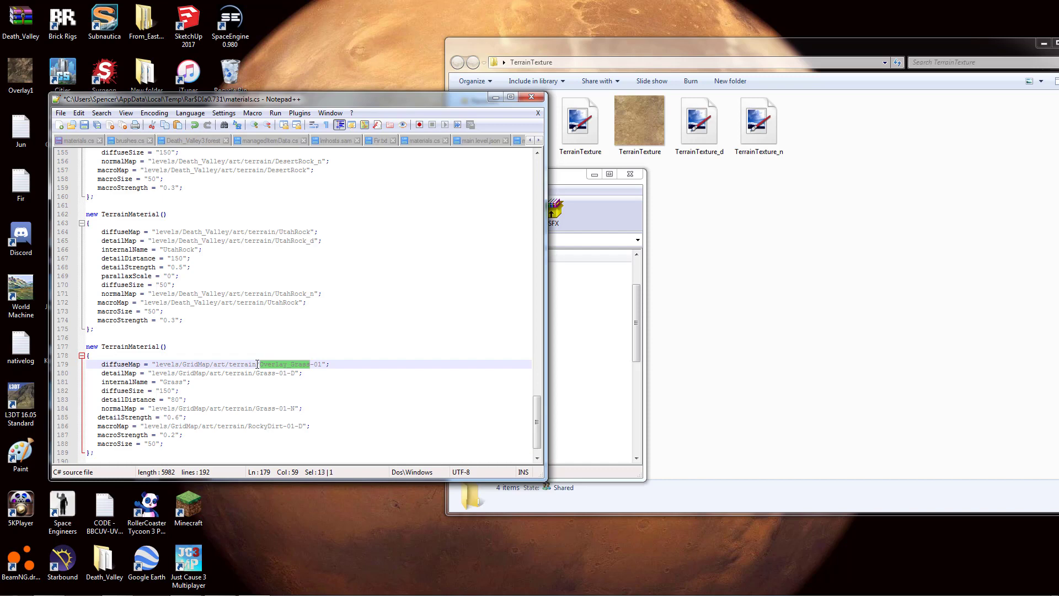
left_click(258, 364)
left_click_drag(258, 365, 321, 364)
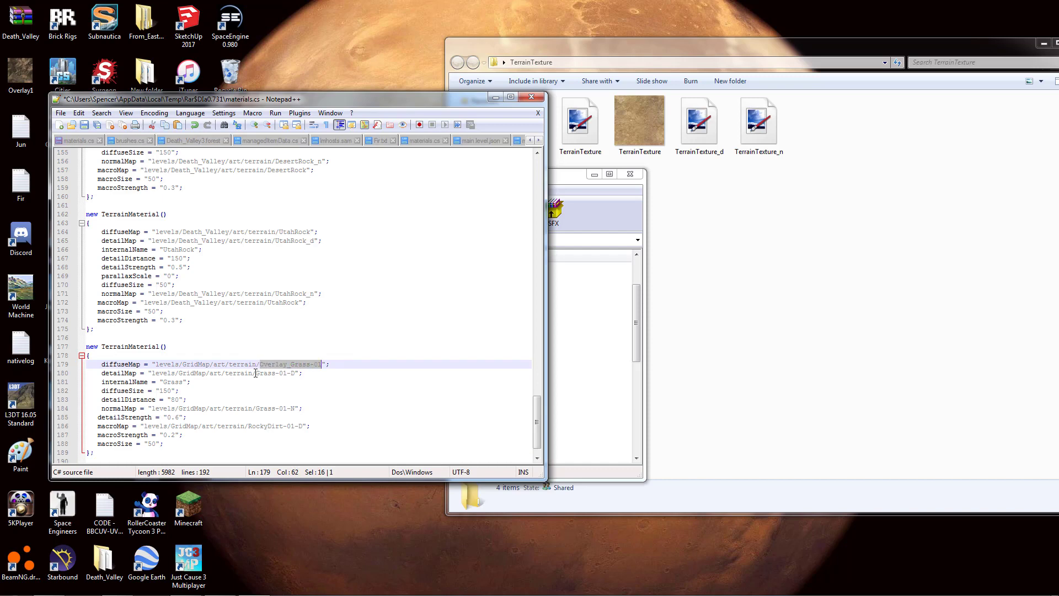